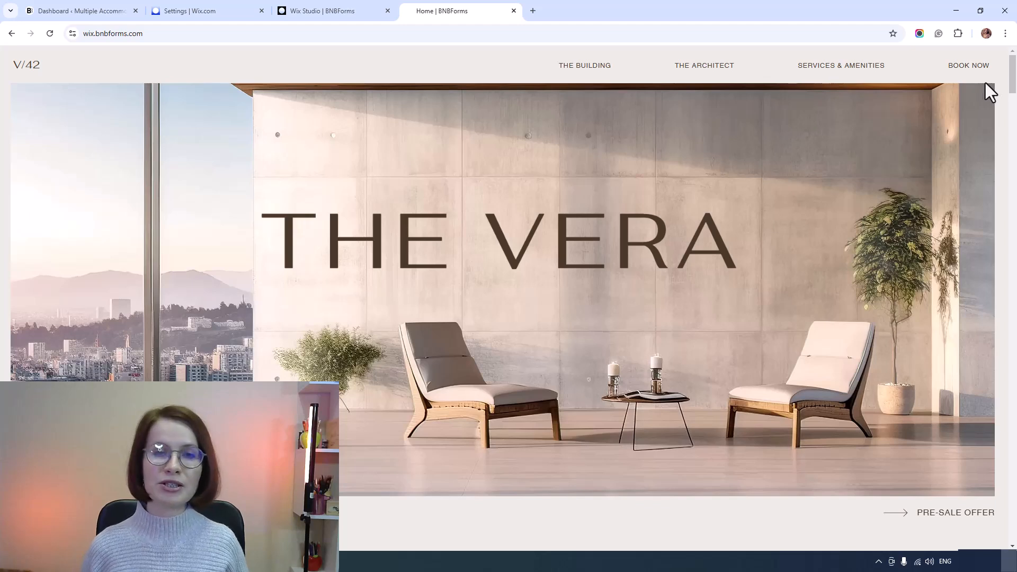
Preview the Book Now search panel, close it, and examine the Standard Single Room's prices, availability calendar and reservation form.
left_click(969, 67)
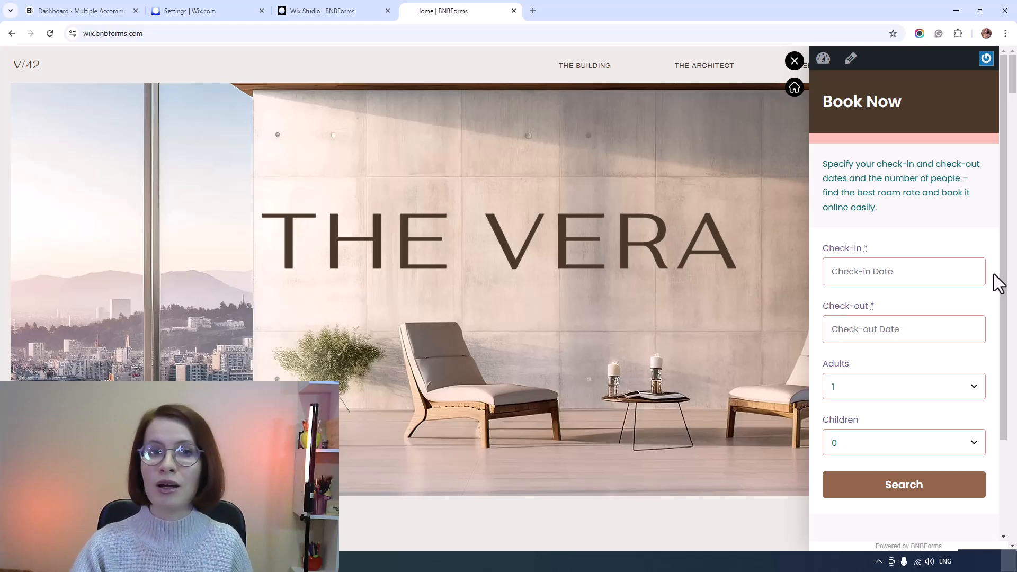
left_click(794, 61)
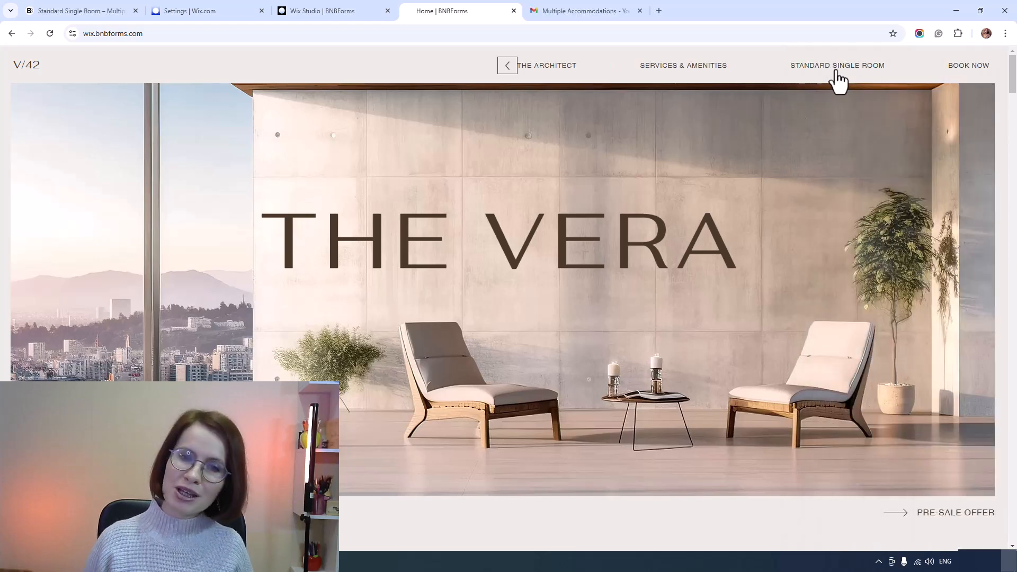
left_click(839, 68)
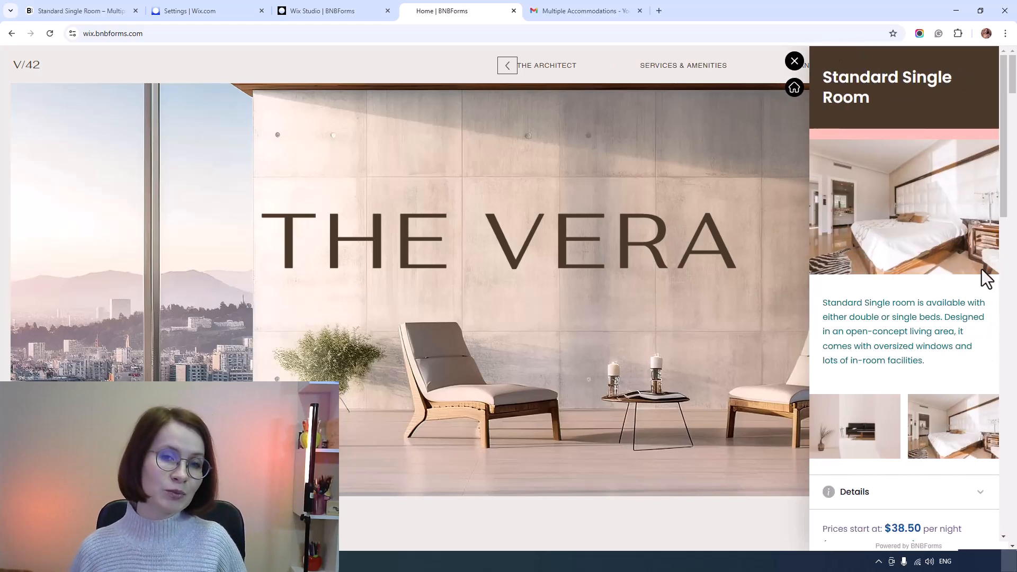
scroll(982, 269, "down", 9)
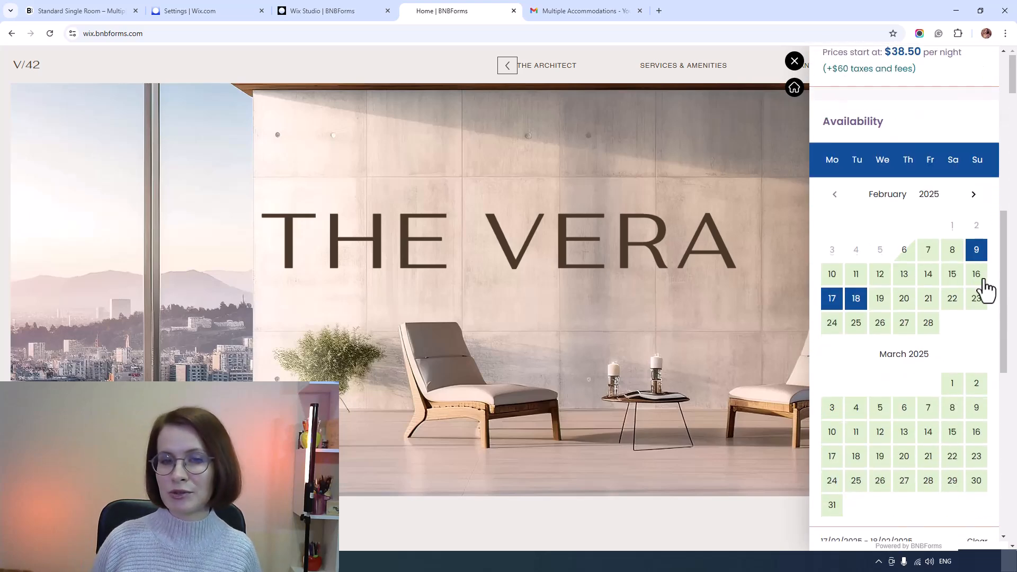
scroll(983, 281, "down", 4)
scroll(999, 310, "down", 4)
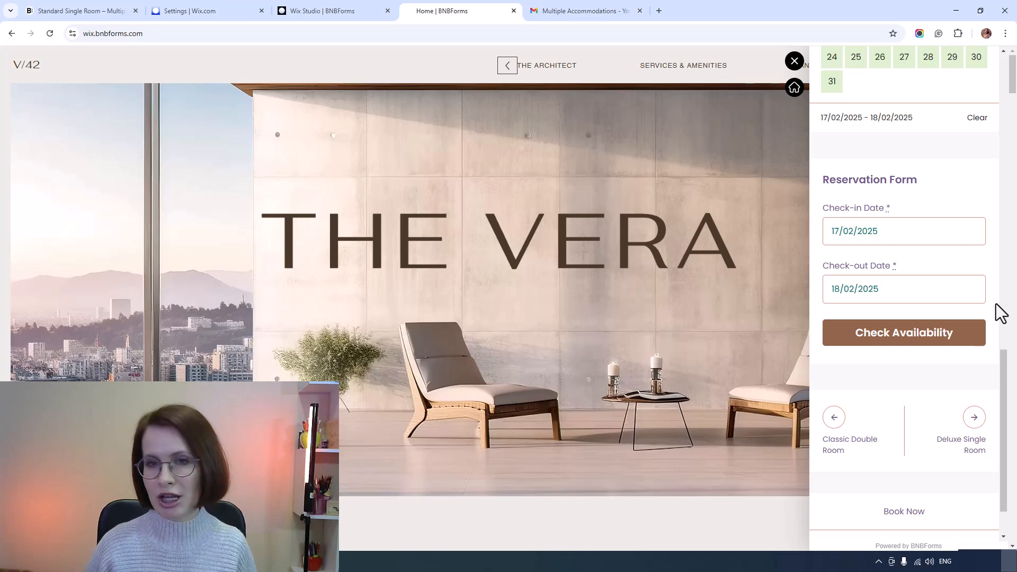
scroll(996, 303, "down", 1)
Clear the chosen dates and select a stay from 10 to 13 February 2025 in the Standard Single Room's availability calendar.
scroll(1000, 276, "up", 3)
left_click(977, 212)
scroll(964, 250, "up", 5)
scroll(967, 267, "up", 4)
left_click(831, 424)
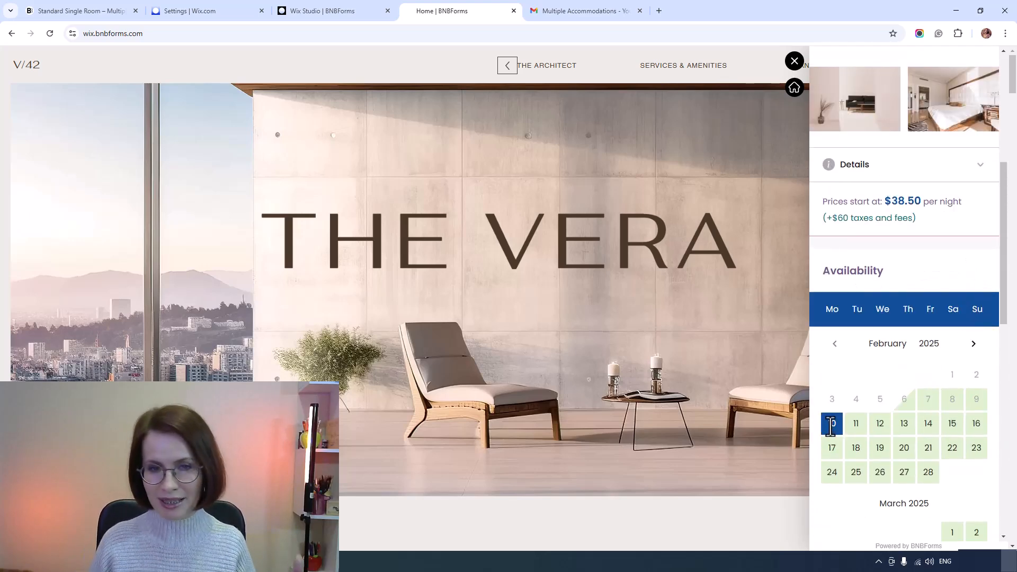
left_click(906, 431)
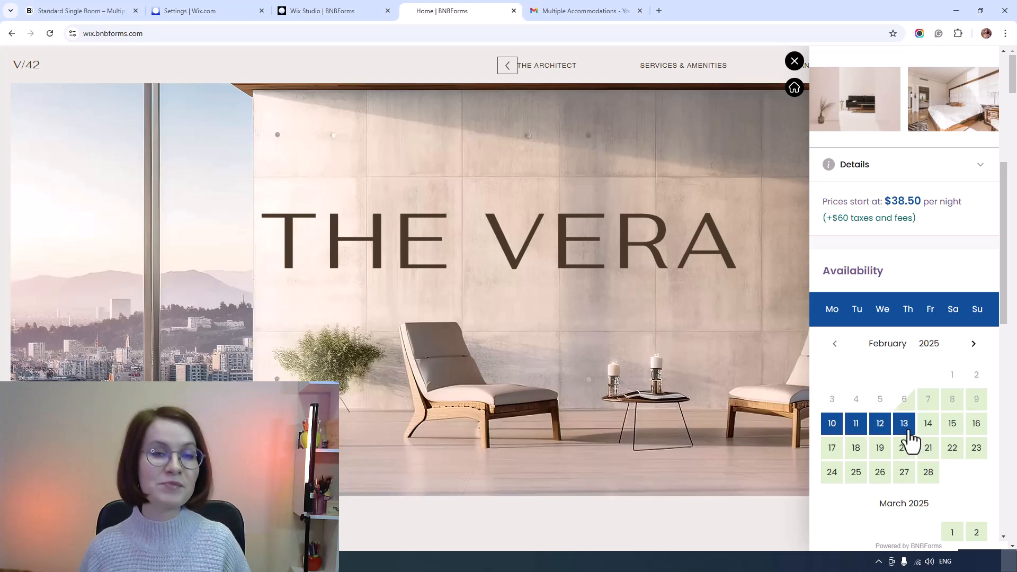
Confirm the reservation of one Standard Single Room in the reservation form.
scroll(993, 473, "down", 6)
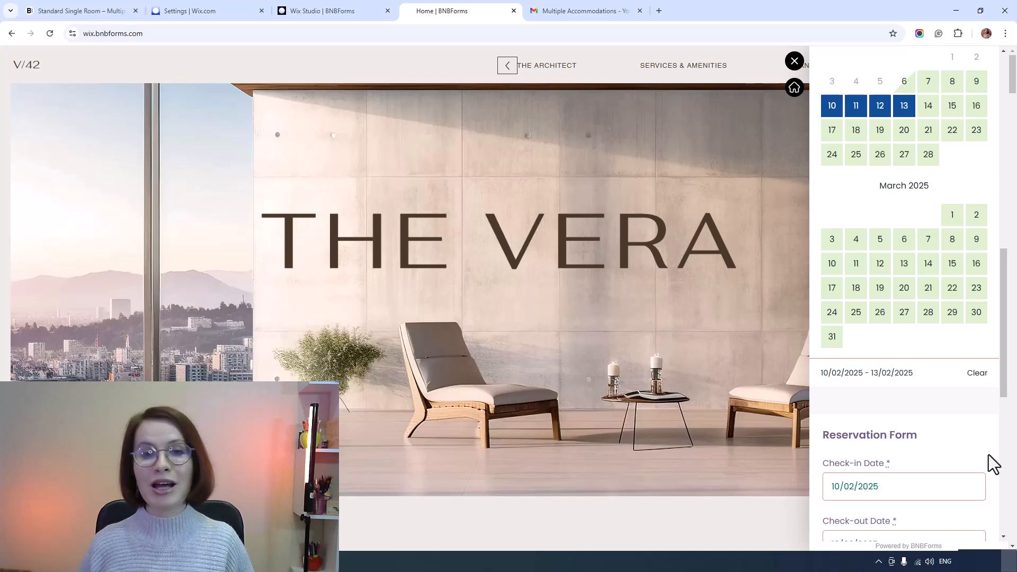
scroll(989, 454, "down", 5)
scroll(988, 456, "down", 2)
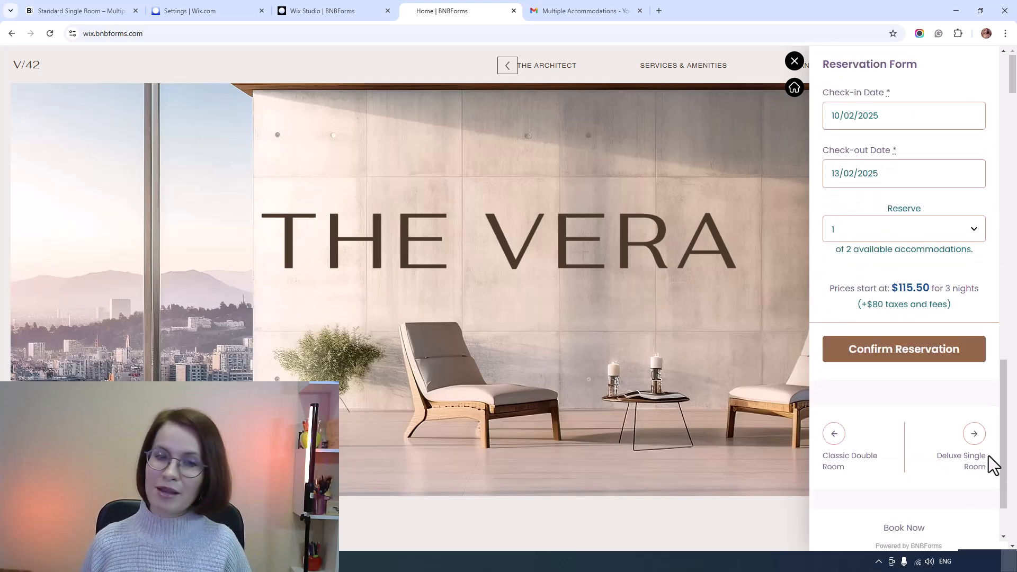
left_click(881, 366)
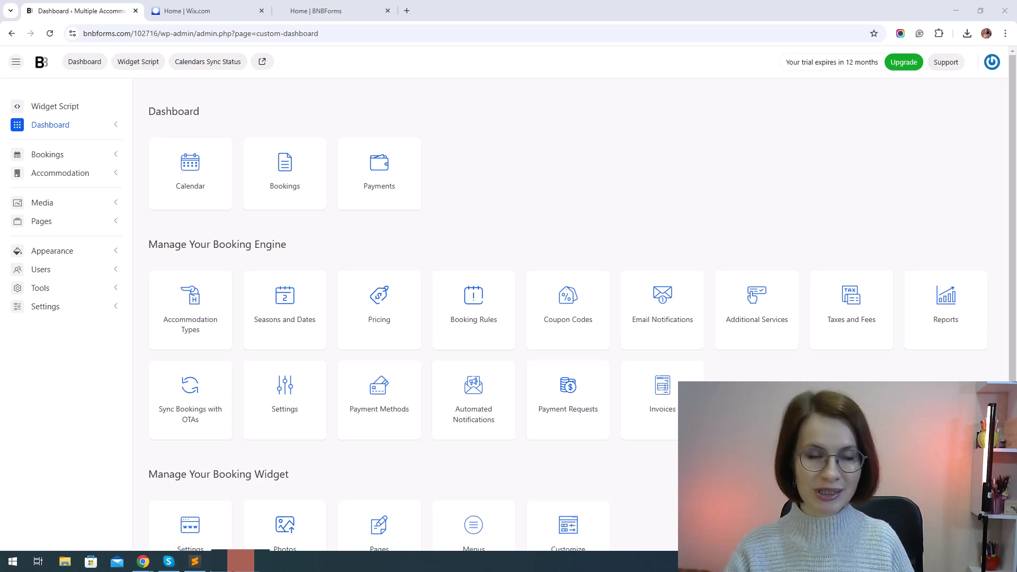
Open the Widget Script page of the booking dashboard and copy the booking widget script.
left_click(135, 74)
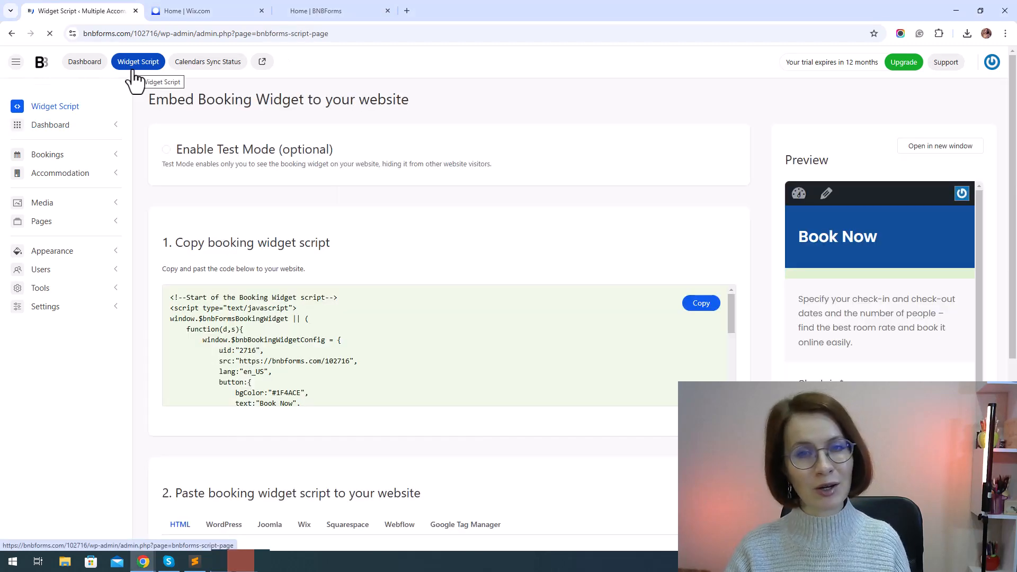
left_click(702, 313)
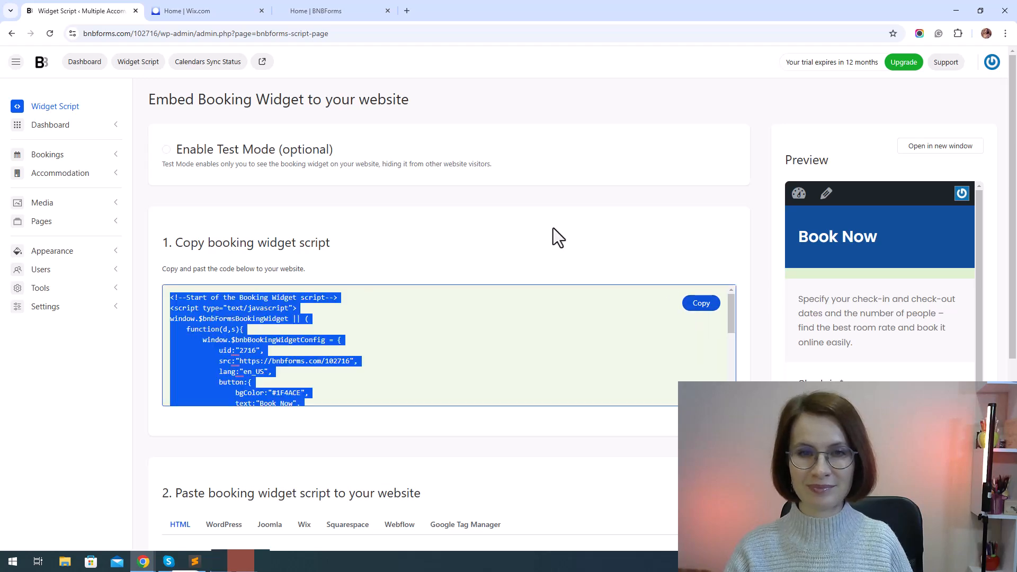
Switch to the Wix site dashboard and open the Custom Code settings under Development & integrations.
left_click(202, 17)
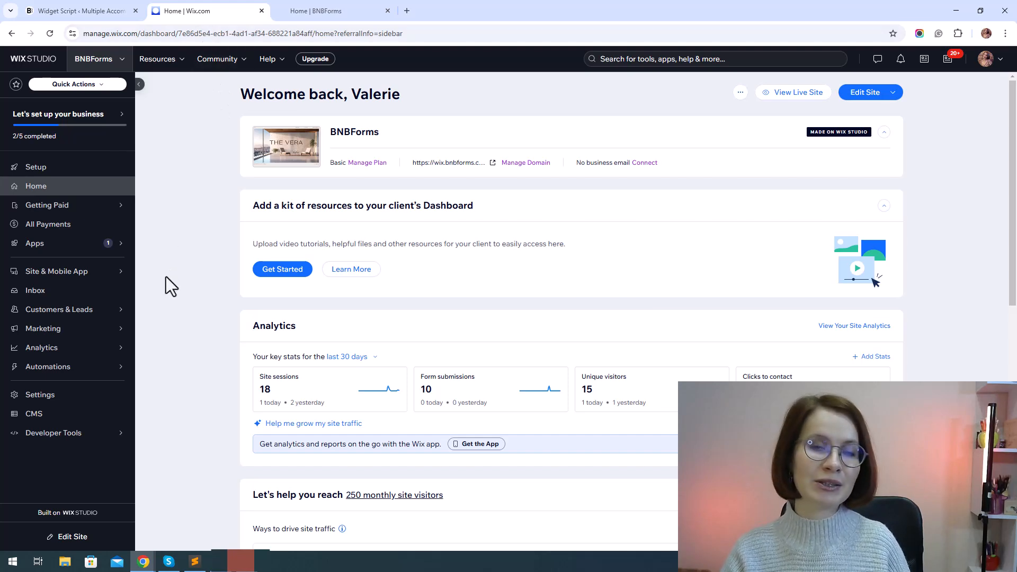
left_click(30, 402)
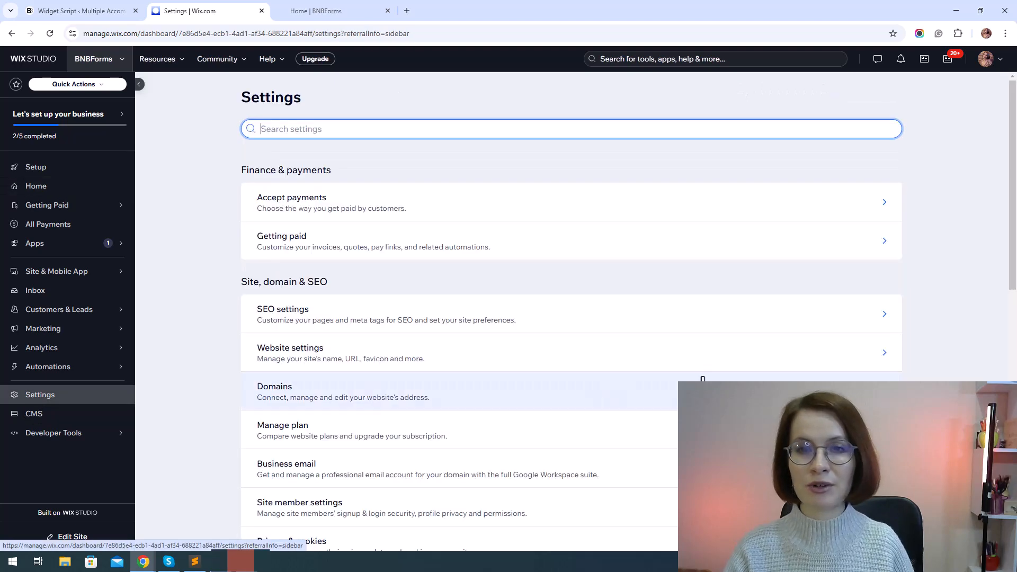
scroll(609, 395, "down", 8)
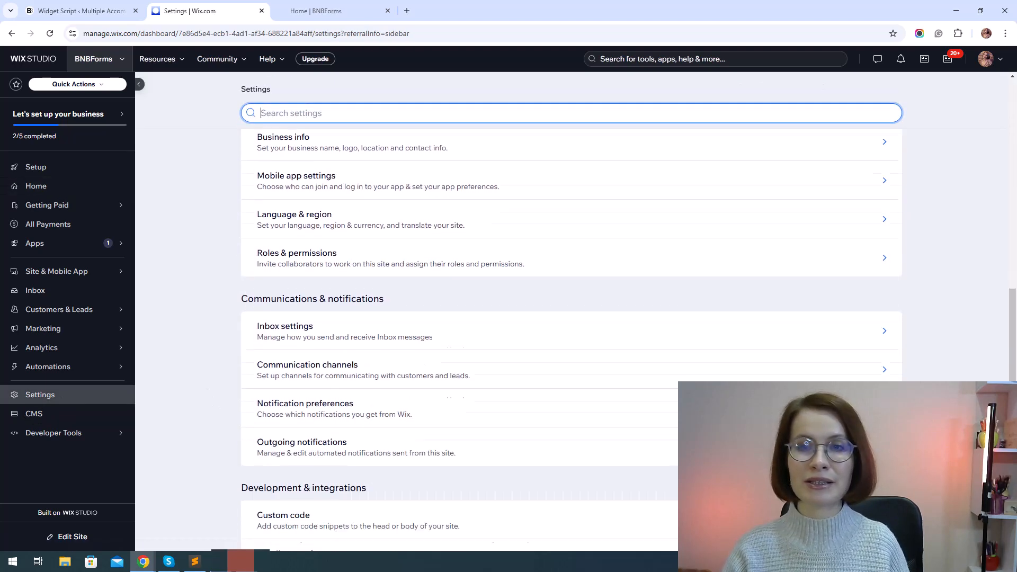
scroll(609, 395, "down", 3)
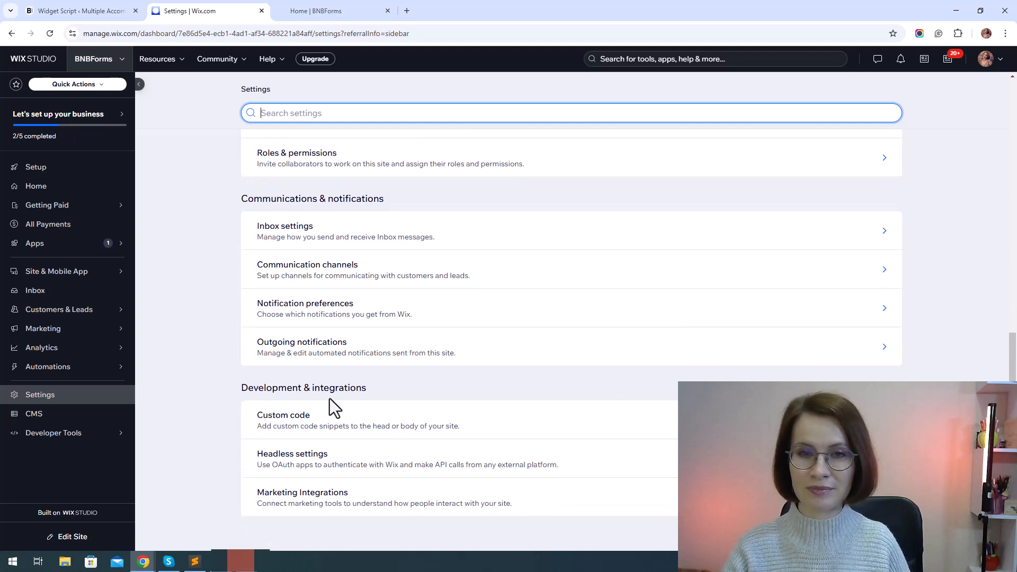
left_click(286, 442)
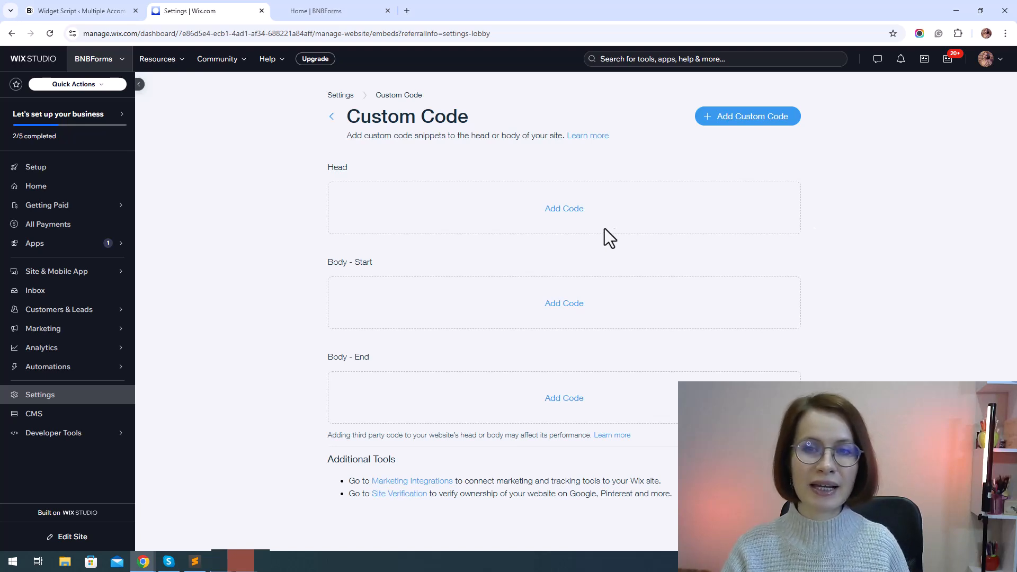
Start a new custom code entry for the site's Head and paste the booking widget script as its snippet.
left_click(571, 210)
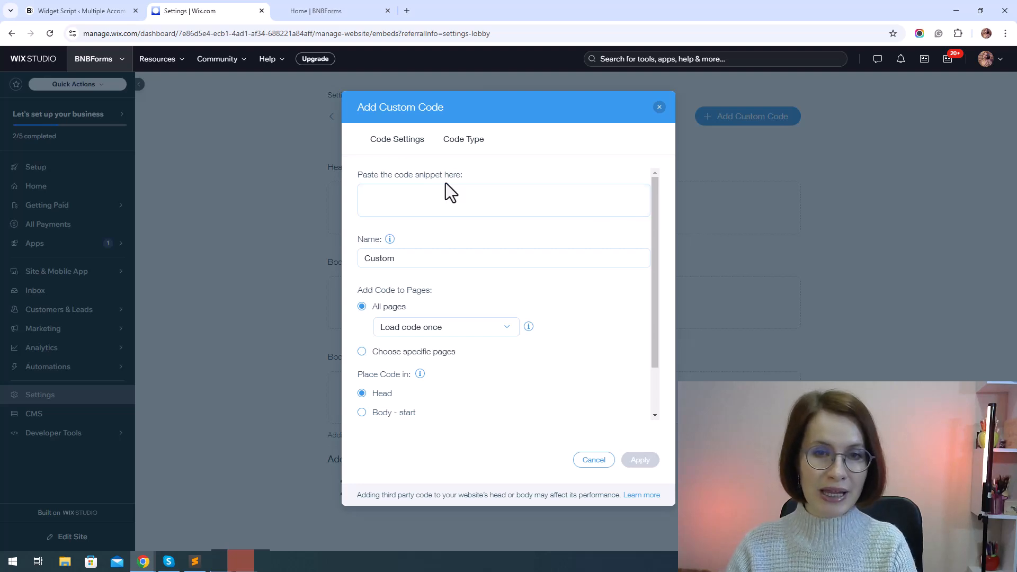
right_click(391, 196)
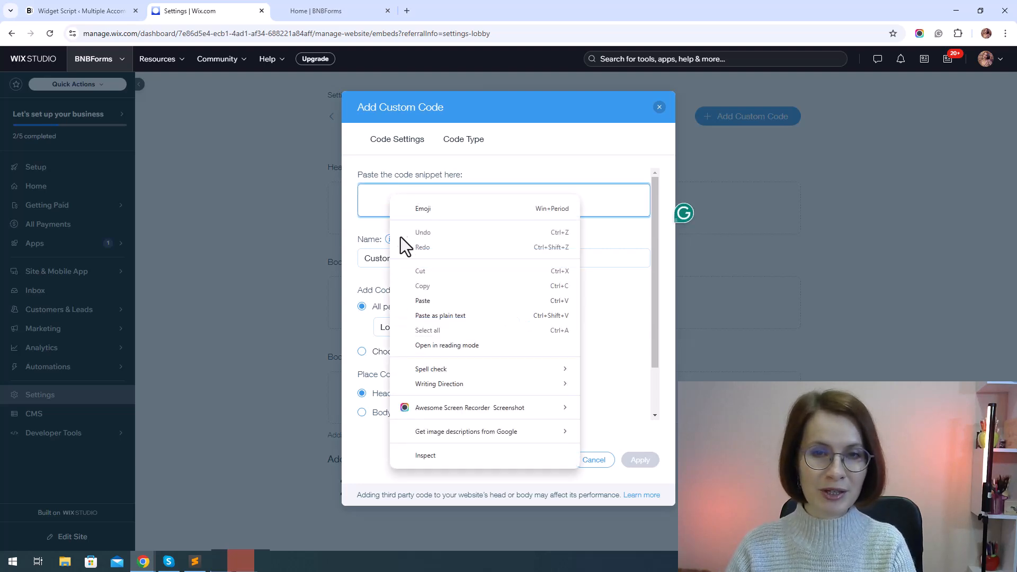
left_click(431, 299)
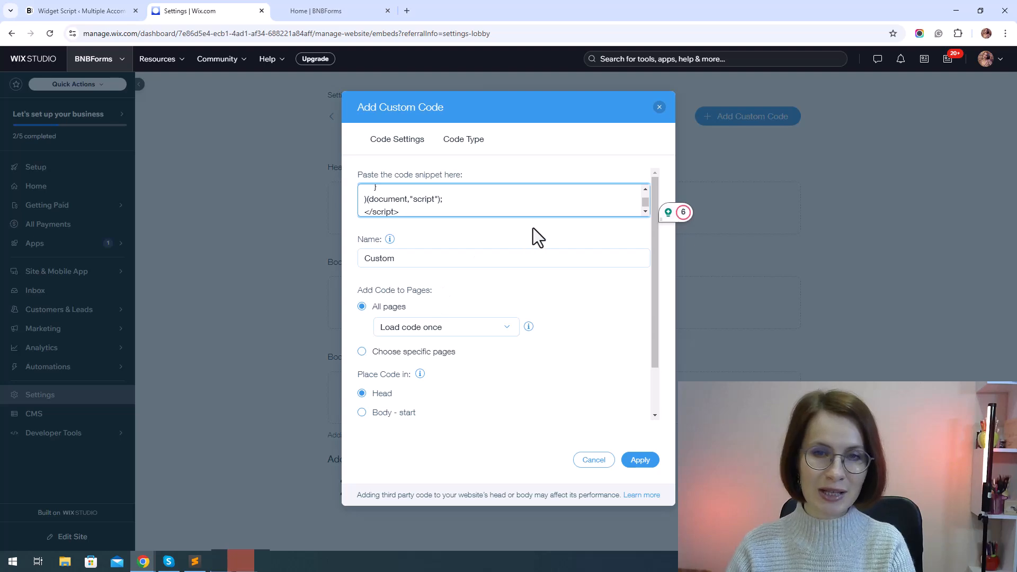
left_click(560, 231)
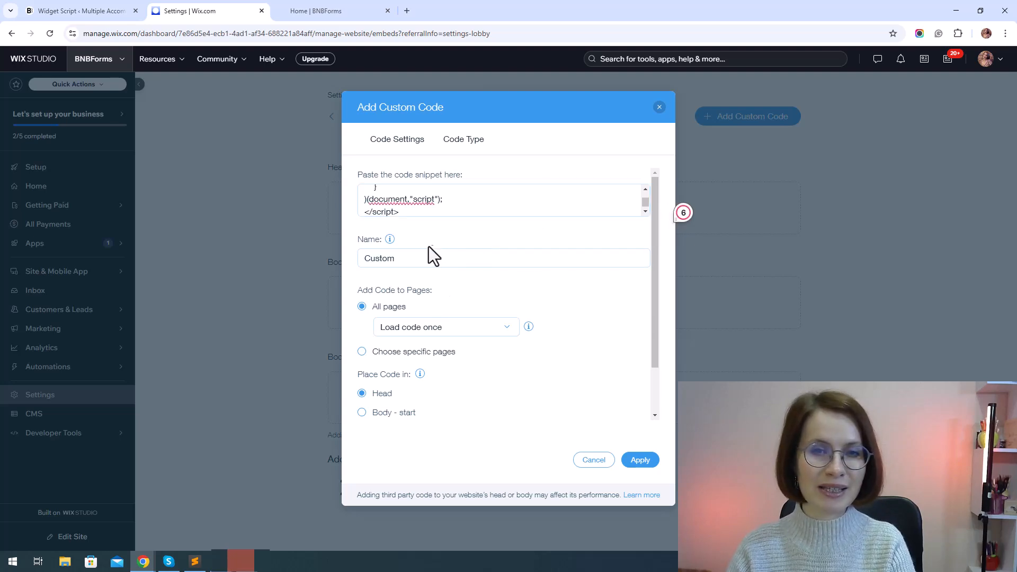
Name the custom code entry "BNBForms Widget".
left_click_drag(409, 258, 363, 258)
key("BackSpace")
type("BNBForms Widget")
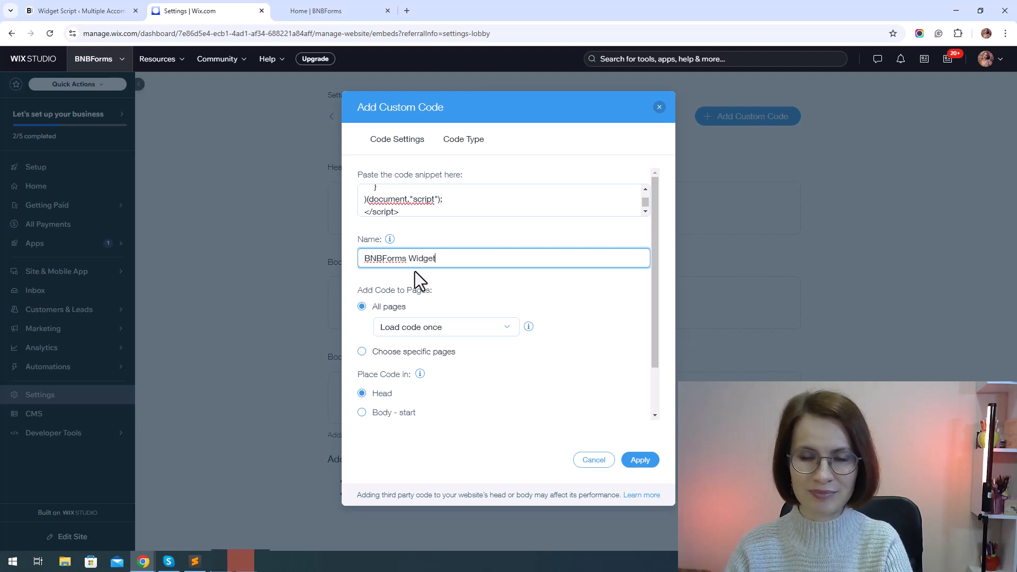
left_click(432, 274)
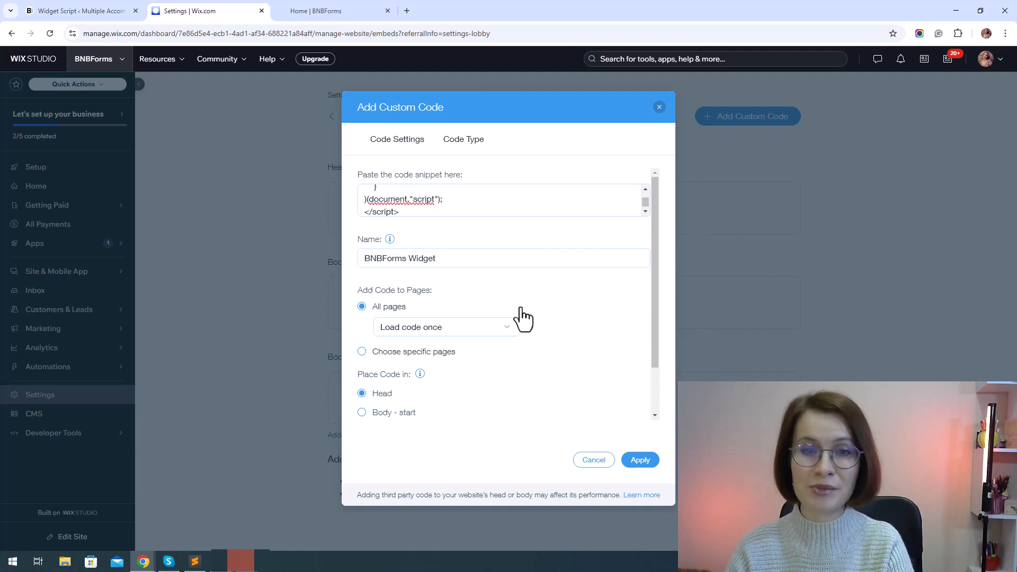
Keep the code on all pages with Load code once, placed in the Head, and apply it.
left_click(508, 331)
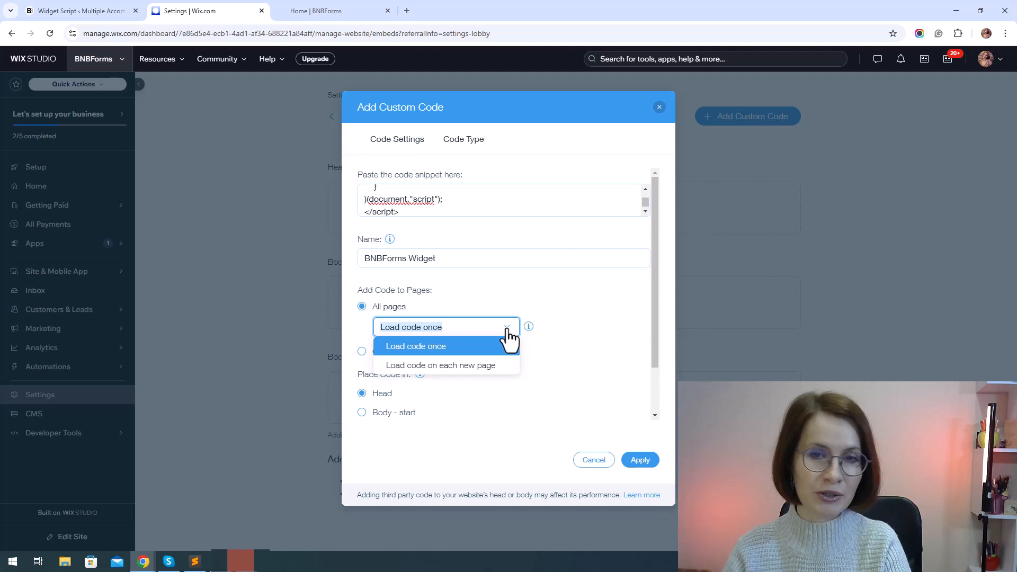
left_click(509, 342)
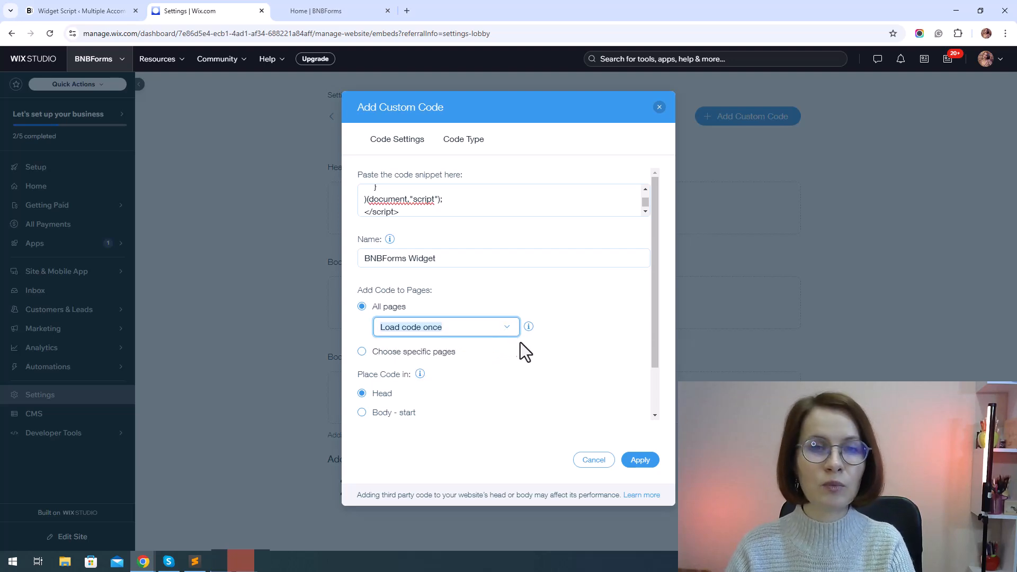
left_click(552, 345)
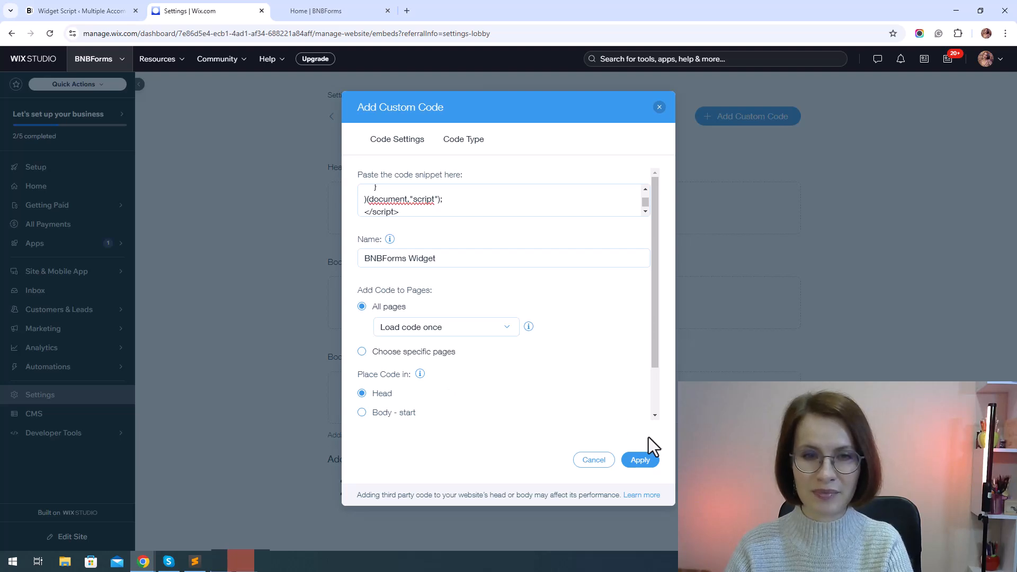
left_click(640, 460)
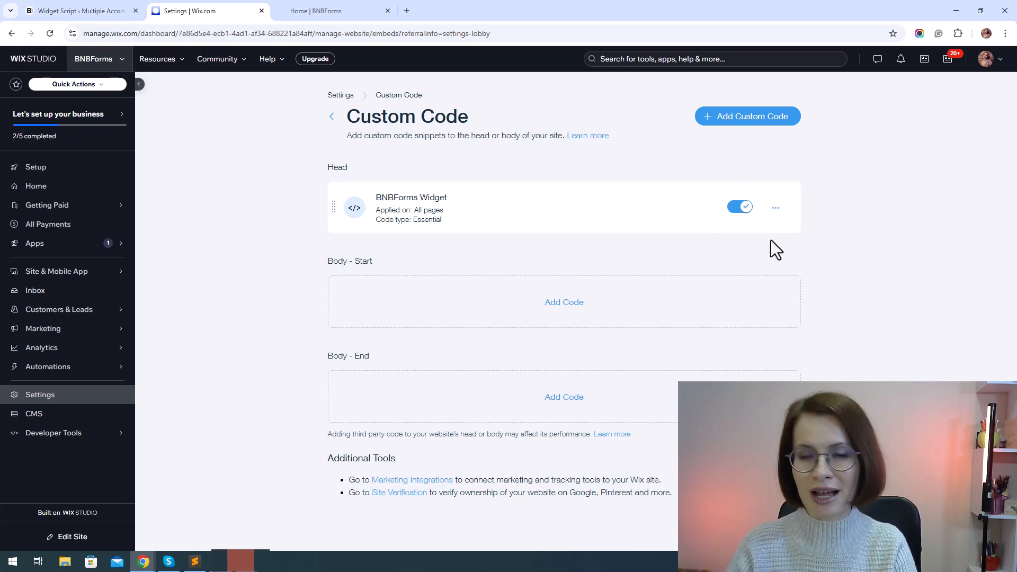
Reload the live BNBForms site to check the embedded booking widget button.
left_click(335, 20)
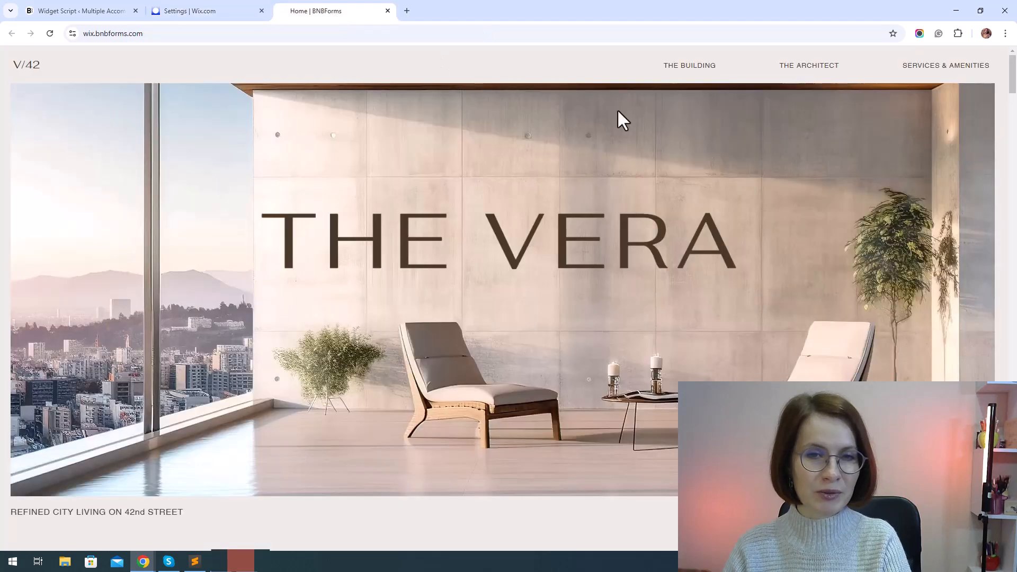
left_click(50, 37)
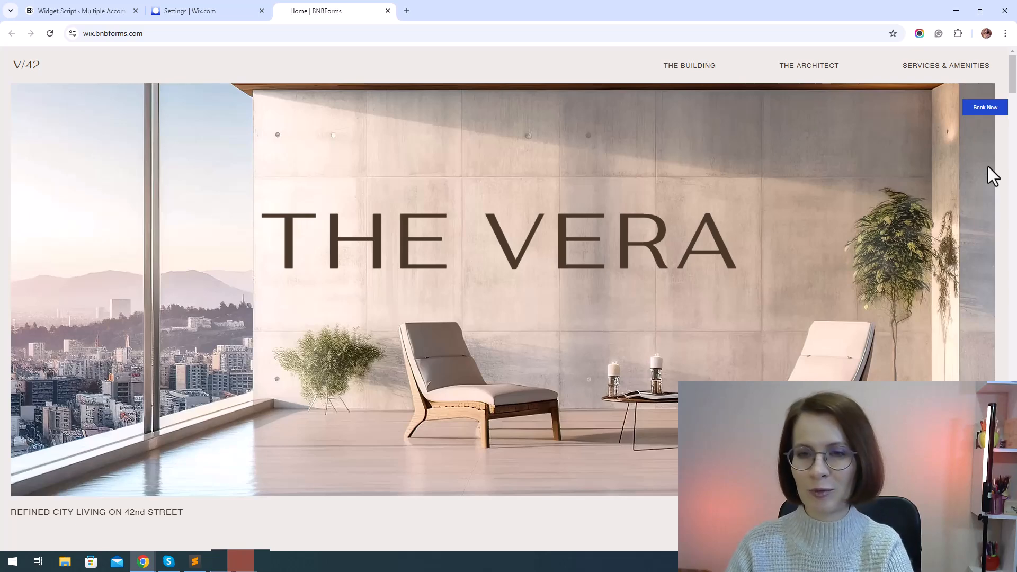
Switch to the script in Sublime Text and replace the whole button settings block, braces included, with null.
key("alt+Tab")
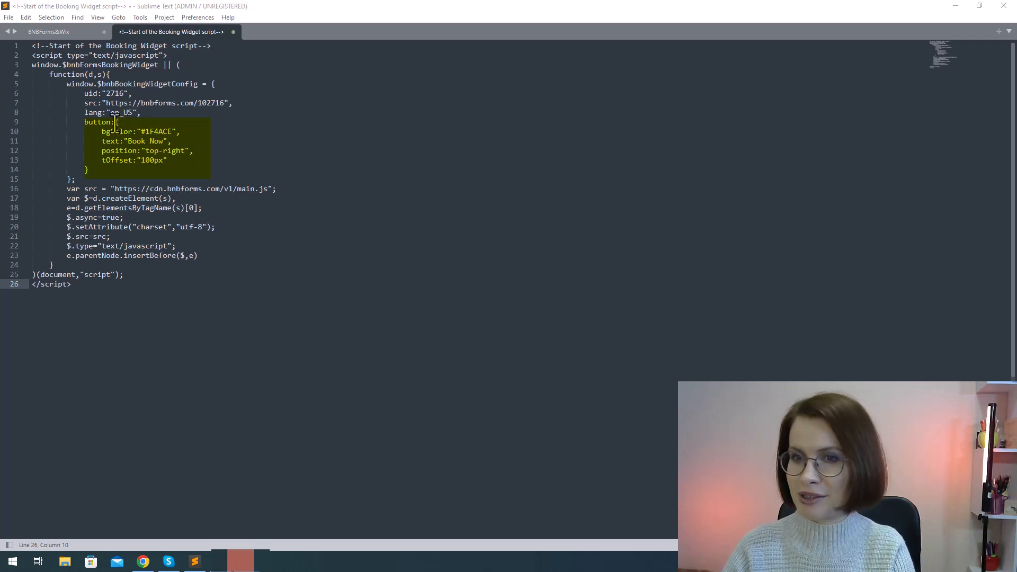
left_click_drag(119, 123, 122, 169)
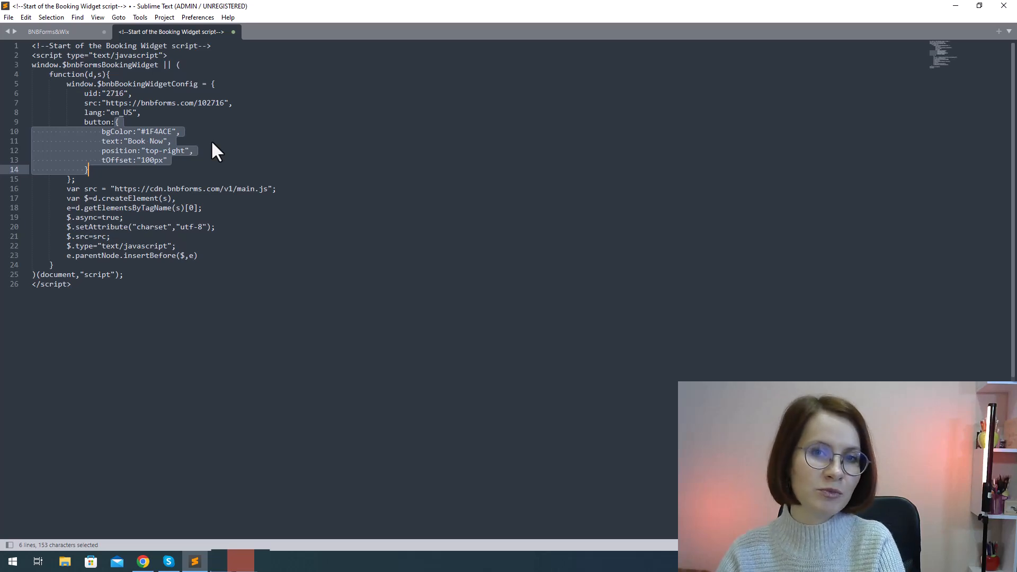
key("BackSpace")
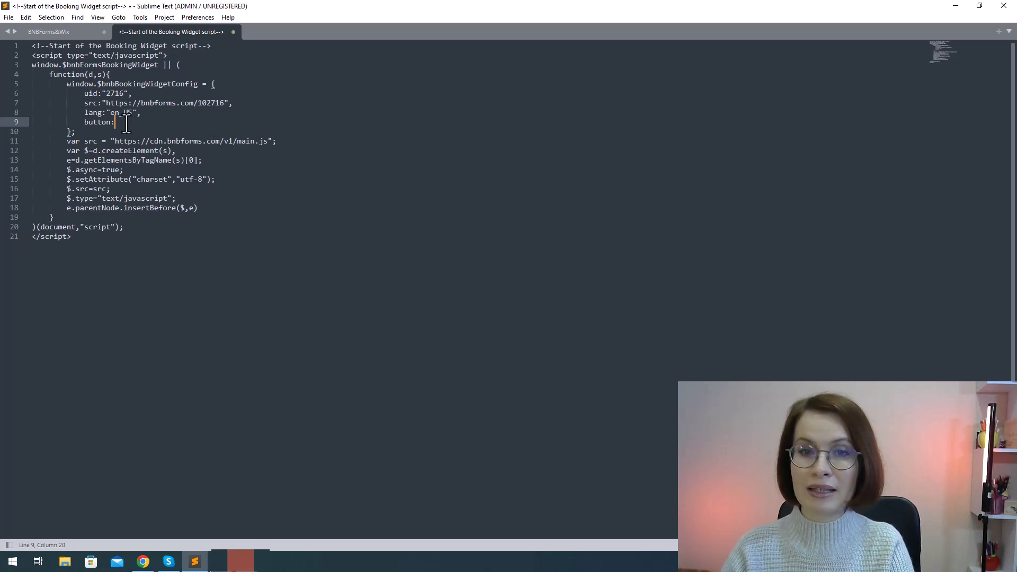
type("nul")
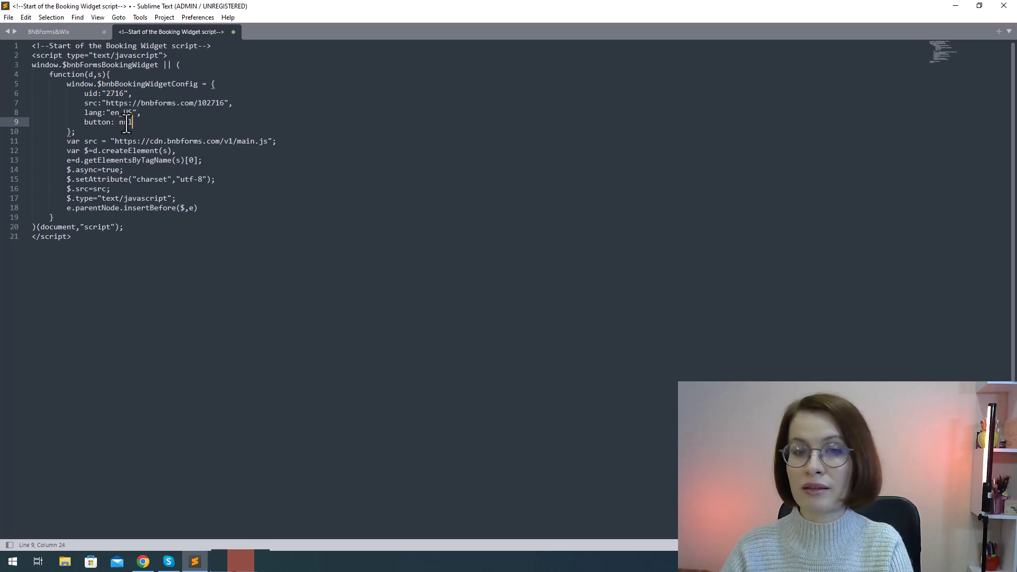
type("l")
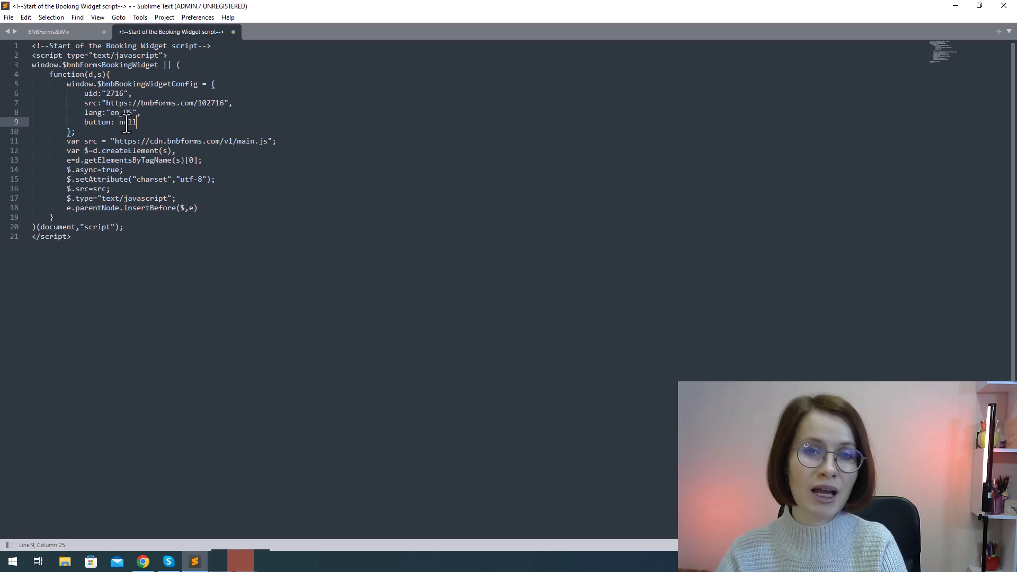
key("Down")
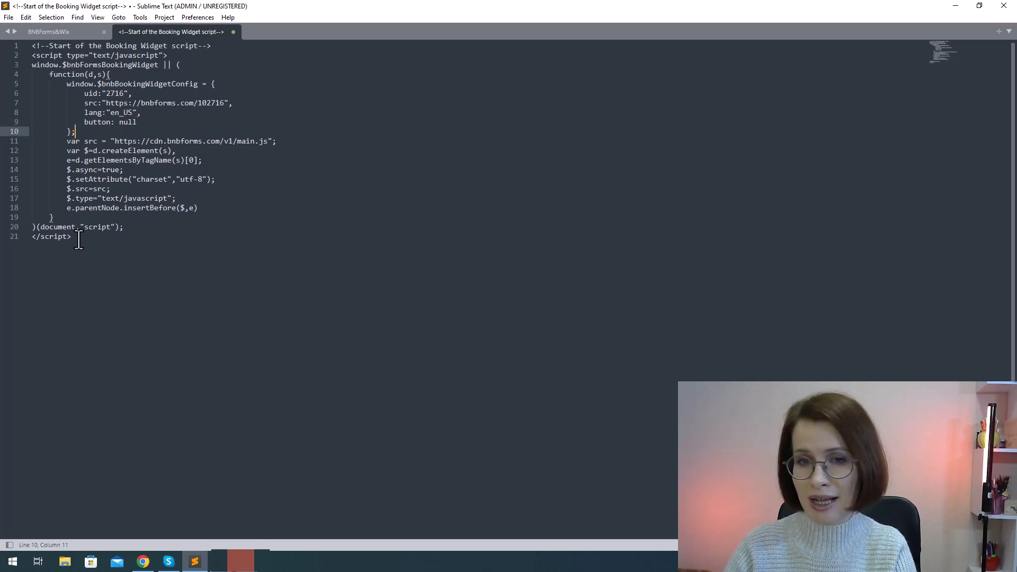
Copy the entire edited booking widget script and return to the Wix custom code page in Chrome.
left_click_drag(80, 237, 26, 45)
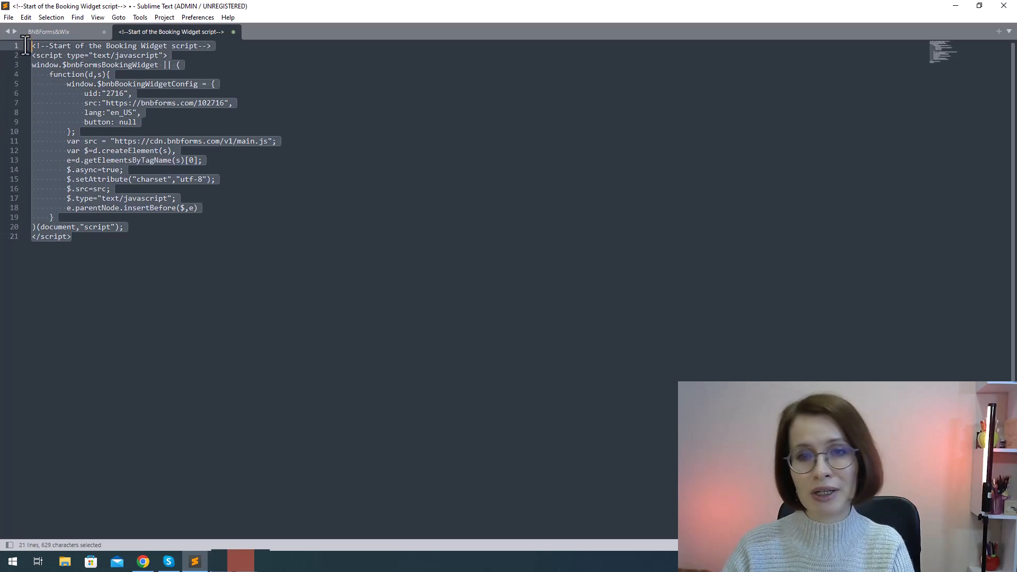
right_click(249, 141)
left_click(284, 194)
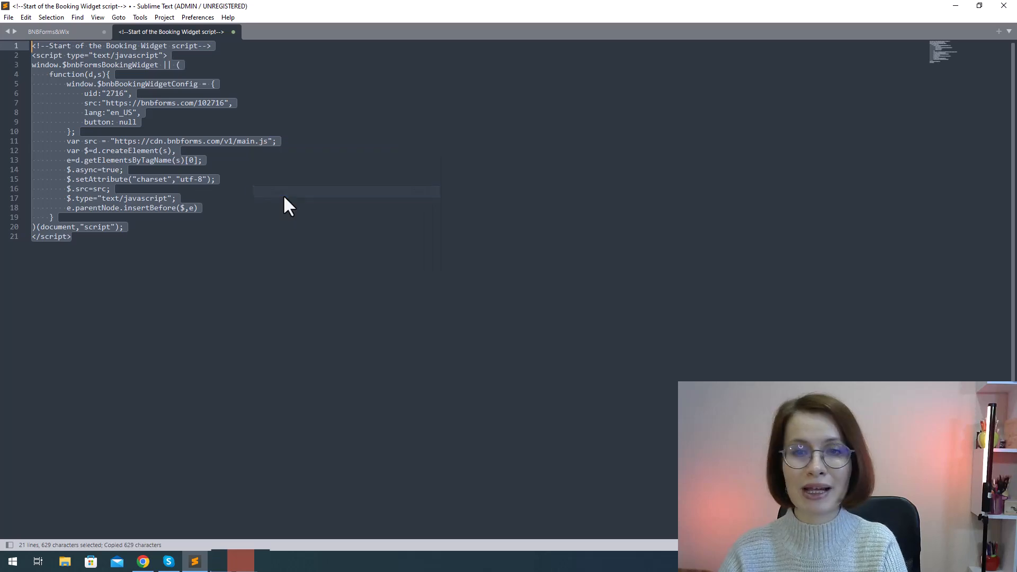
left_click(952, 2)
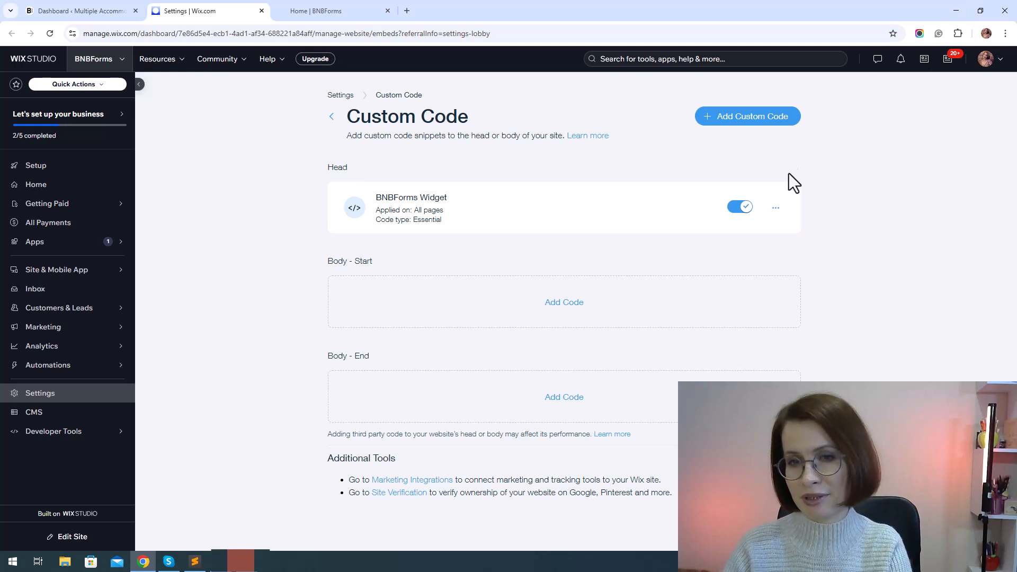
Replace the BNBForms Widget entry's code snippet with the copied script, apply it, and check the live site.
left_click(775, 208)
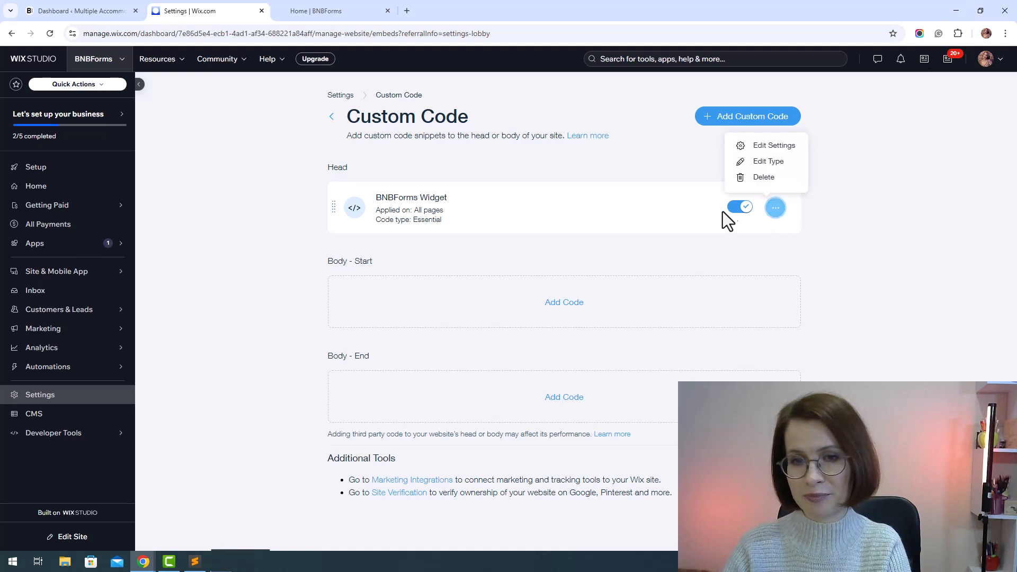
left_click(763, 151)
left_click(476, 212)
key("ctrl+a")
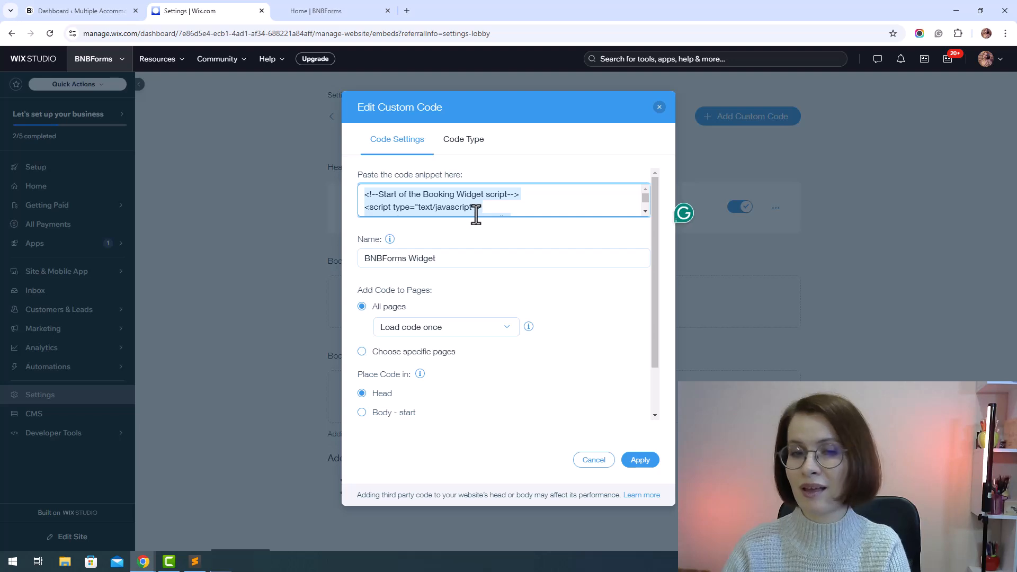
key("ctrl+v")
left_click(649, 461)
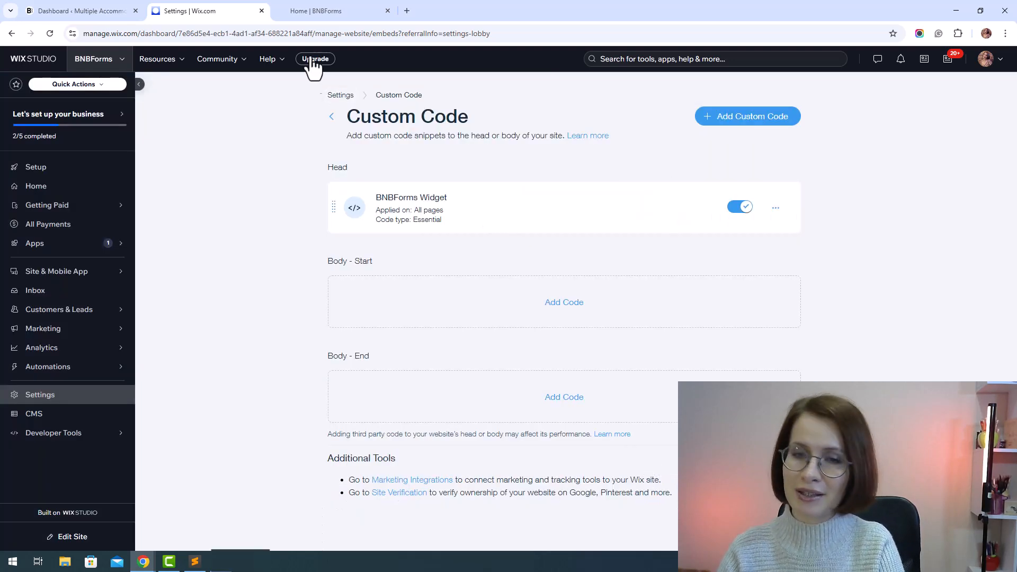
left_click(308, 10)
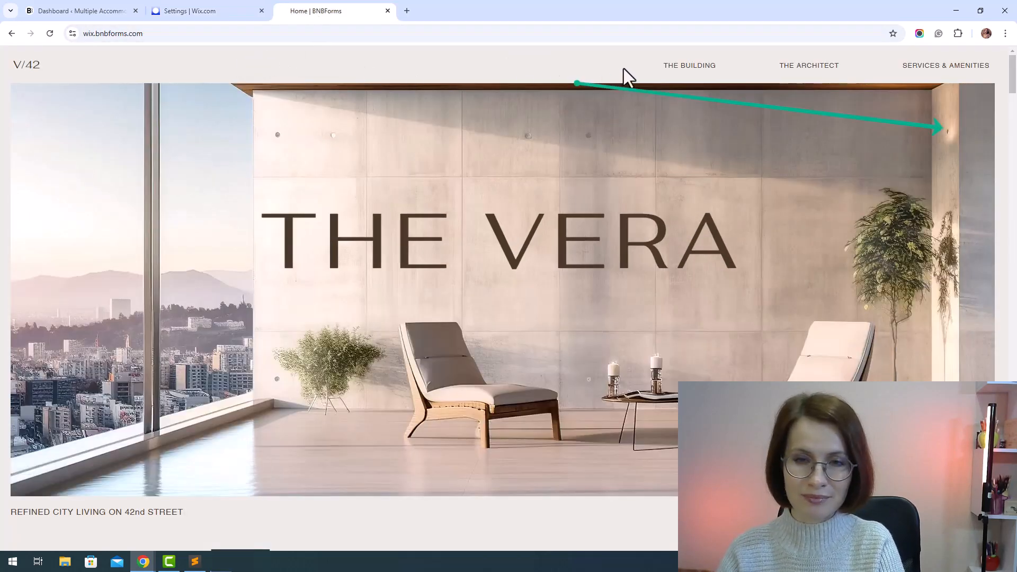
Open the site in the Wix Studio editor from its dashboard and select the horizontal menu in the header.
left_click(200, 17)
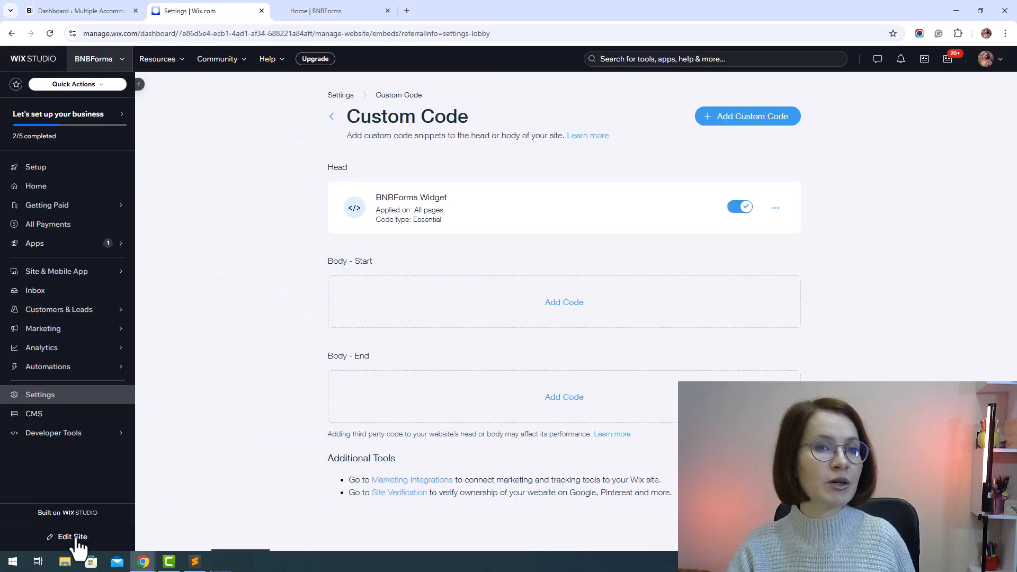
left_click(60, 543)
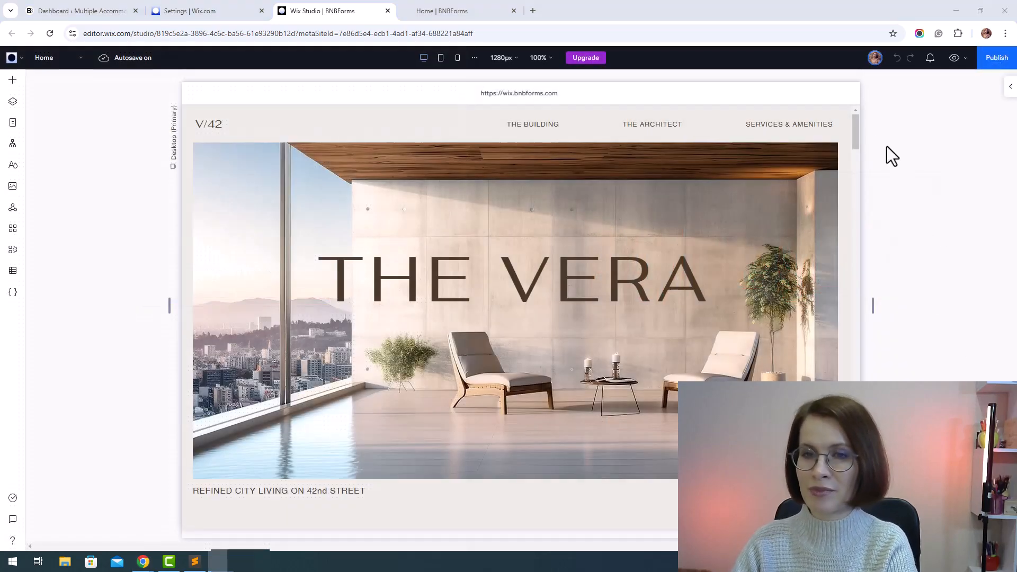
left_click(527, 125)
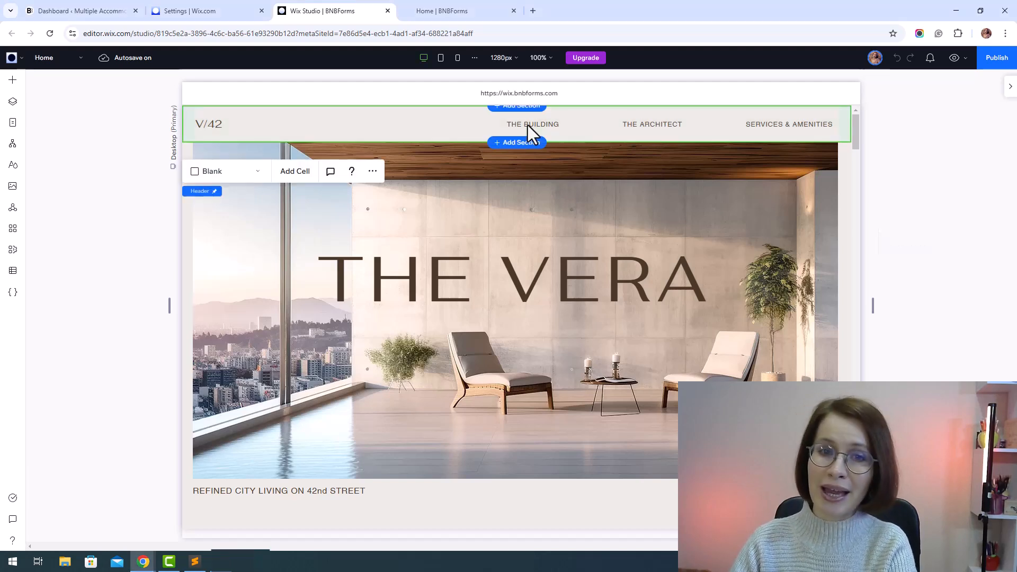
left_click(540, 125)
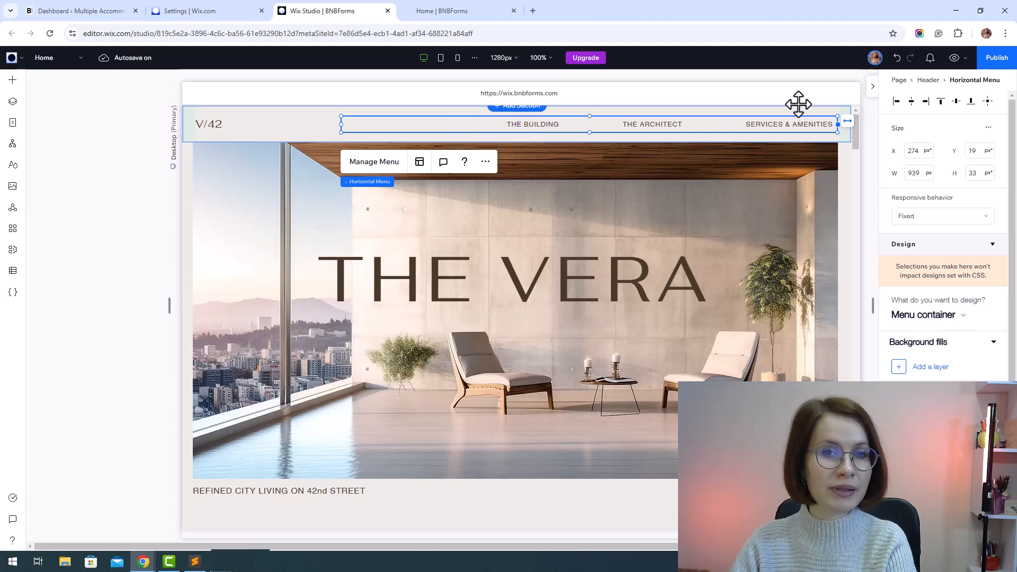
left_click(873, 89)
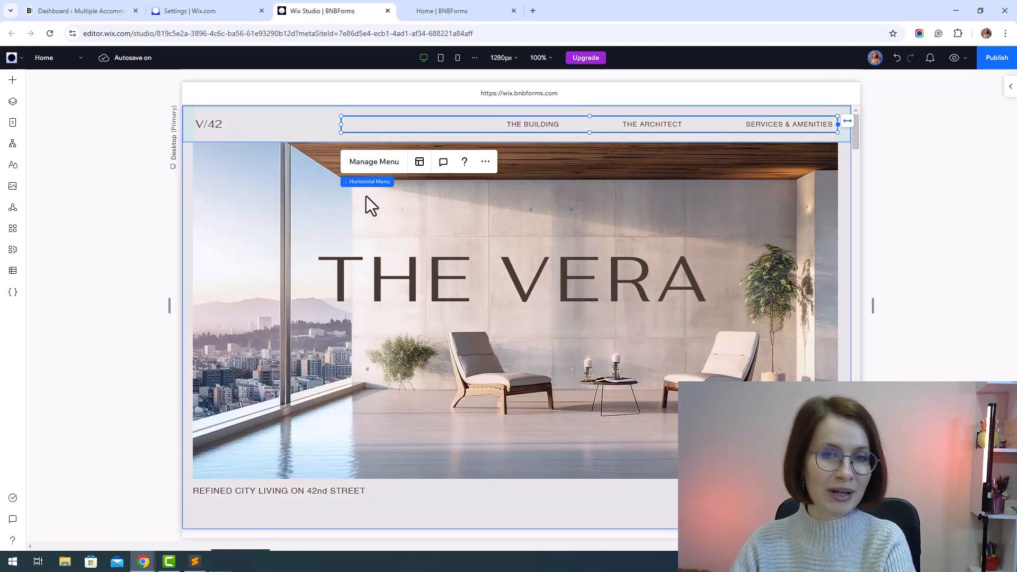
Start adding a Link item to the header's horizontal menu.
left_click(375, 163)
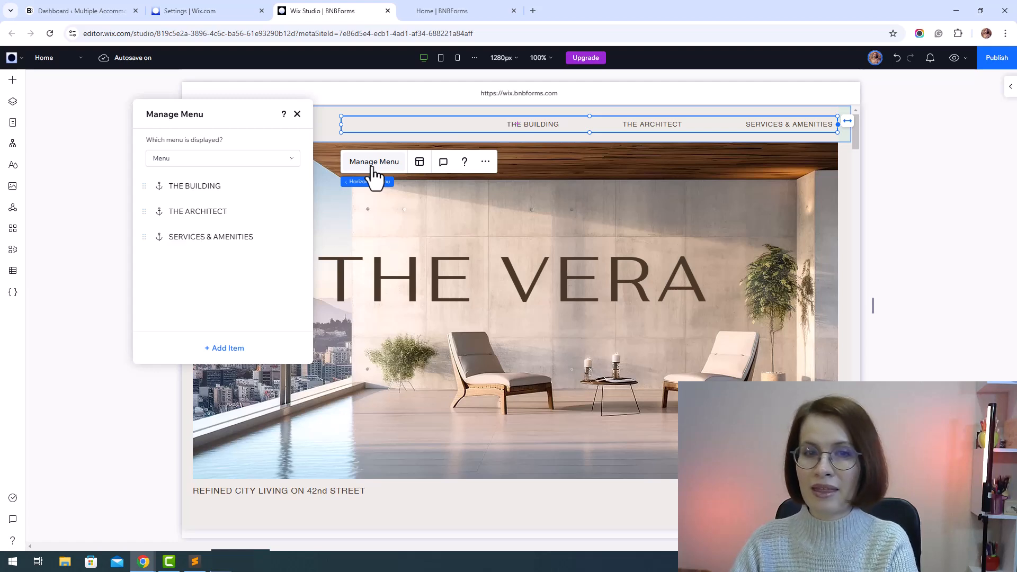
left_click(219, 358)
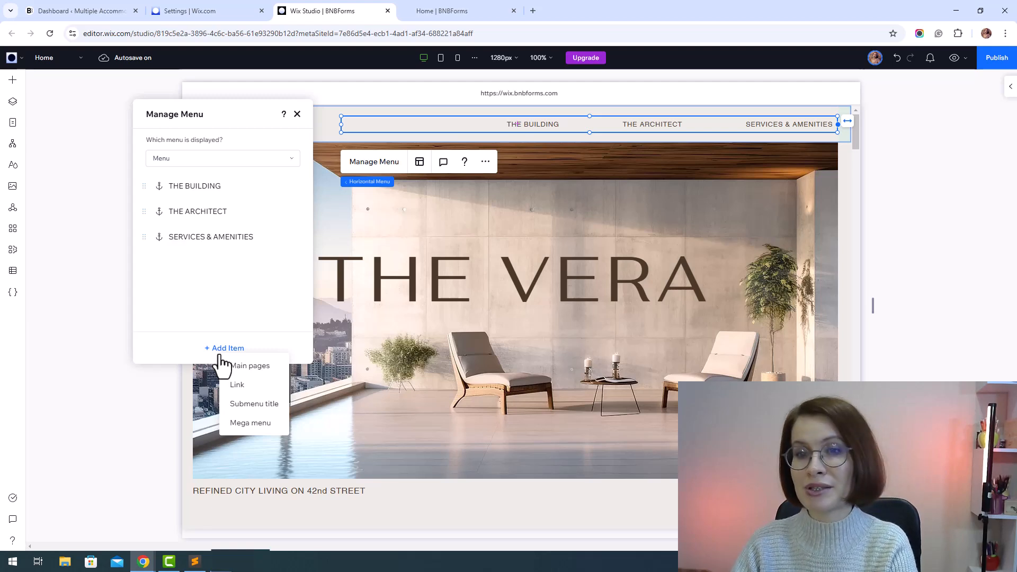
left_click(236, 392)
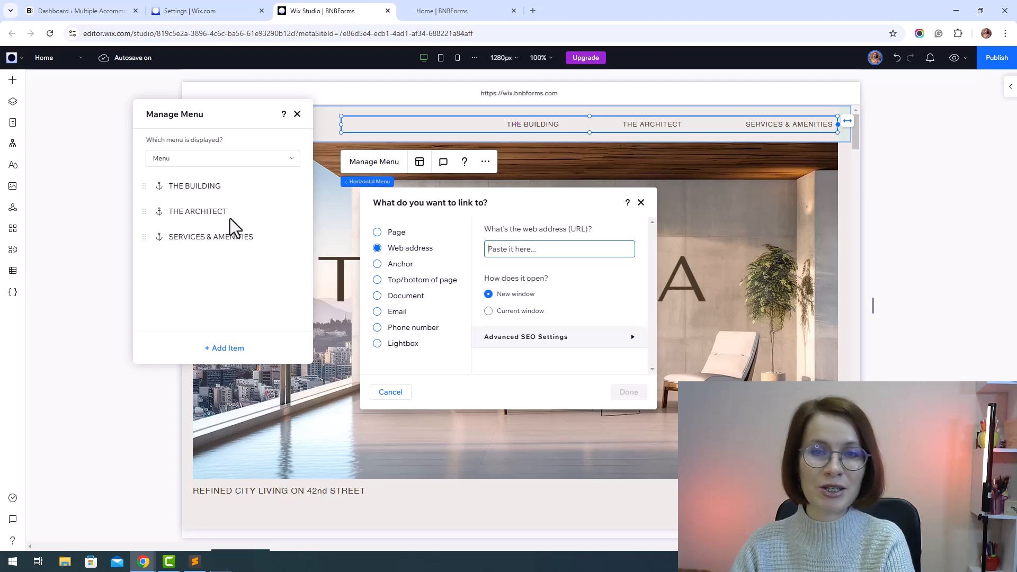
Copy the BNBForms dashboard's web address only up to and including the slash after the site number.
left_click(67, 11)
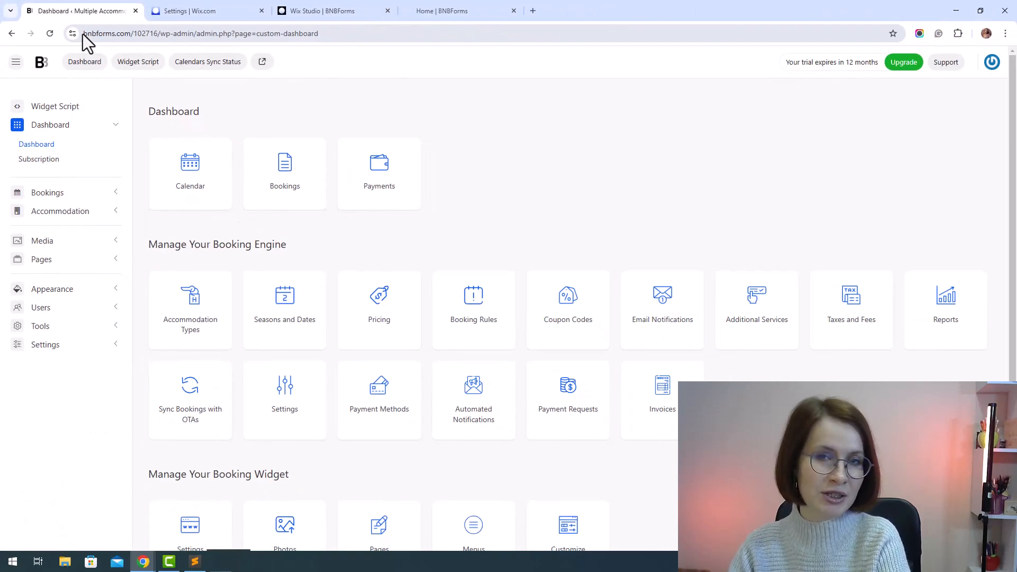
left_click_drag(83, 35, 161, 38)
key("ctrl+c")
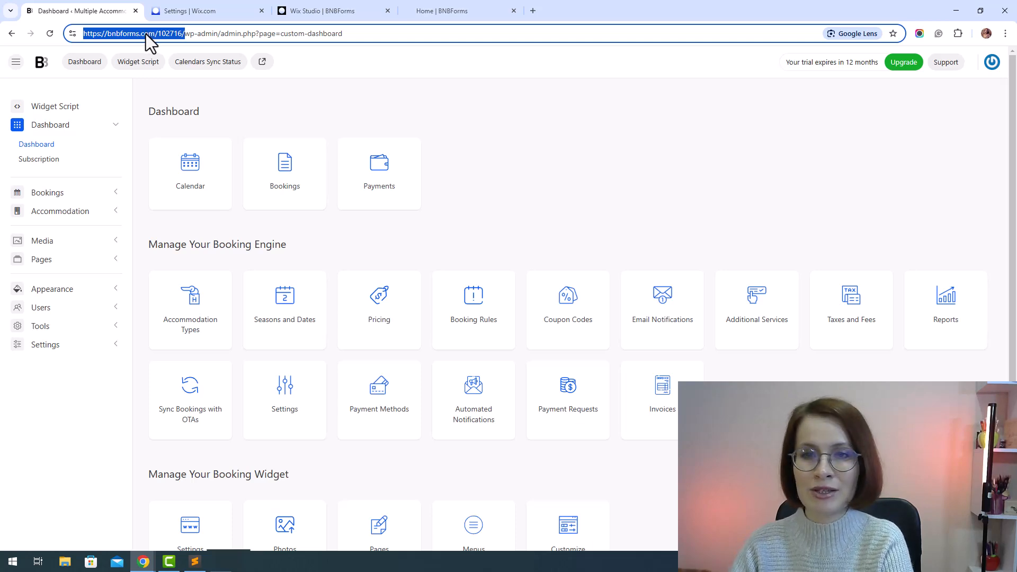
right_click(145, 33)
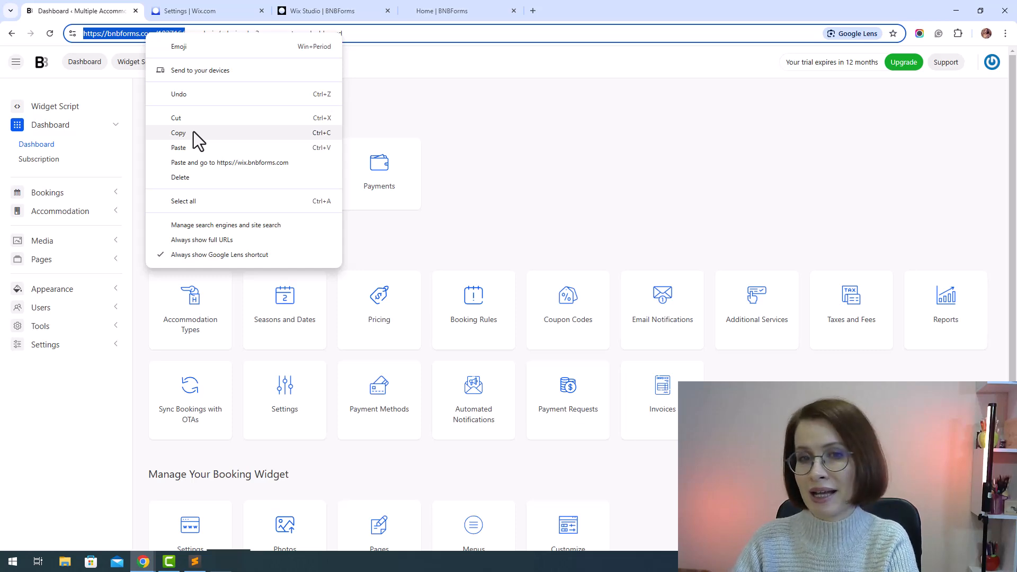
left_click(192, 133)
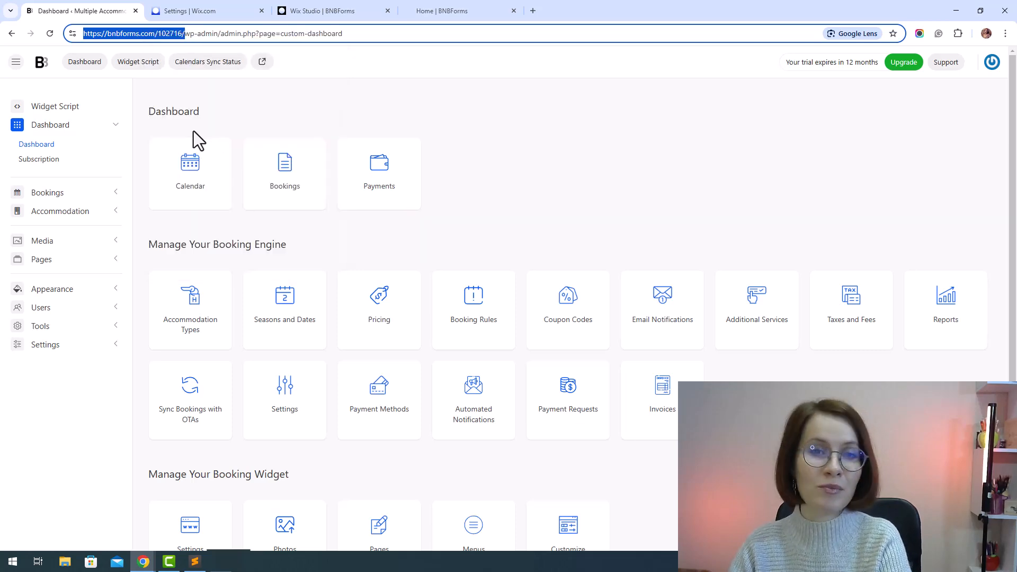
Paste the copied BNBForms address as the new menu item's web address, set it to open in Current window, and confirm the link.
left_click(316, 9)
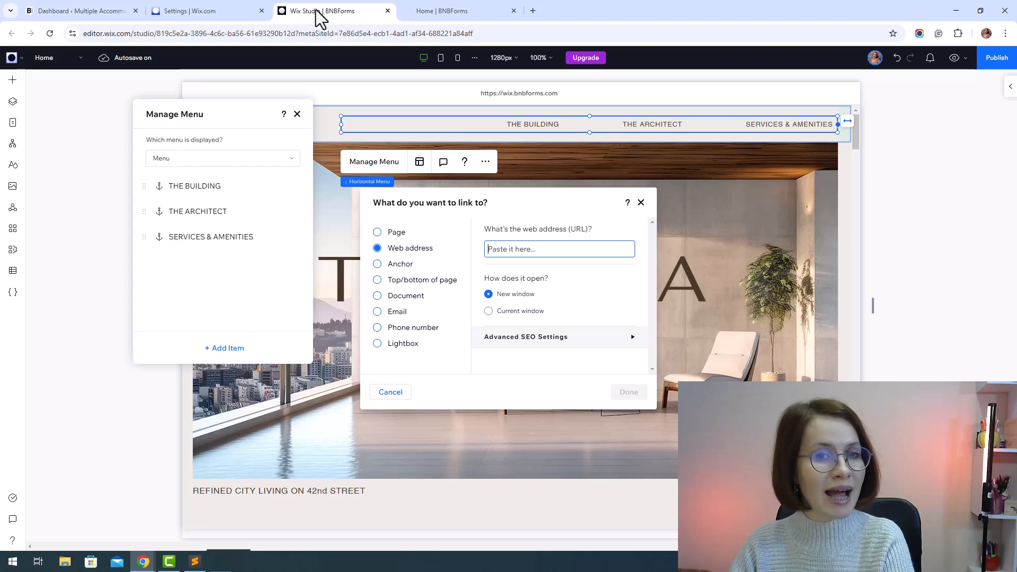
right_click(520, 249)
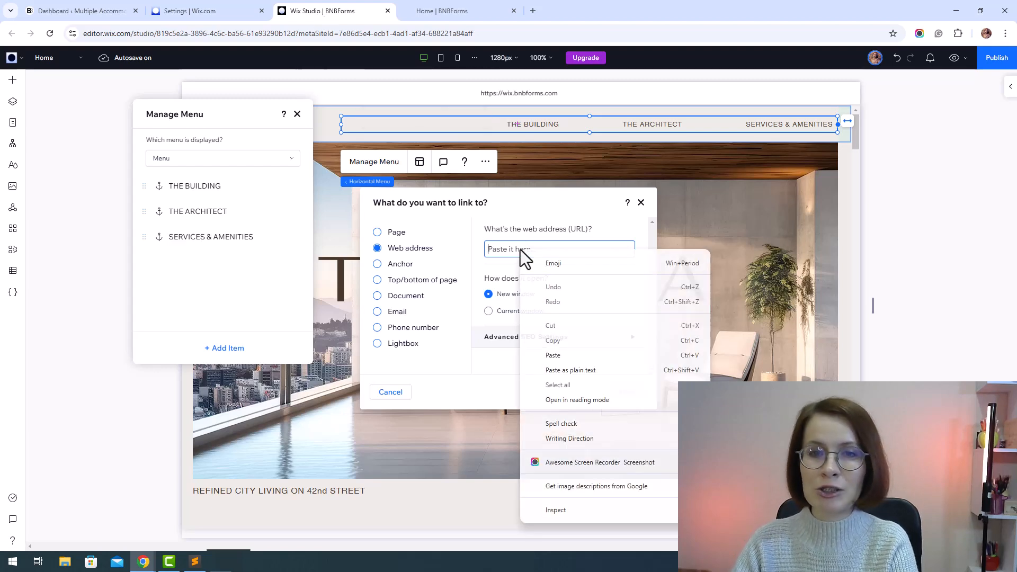
left_click(568, 354)
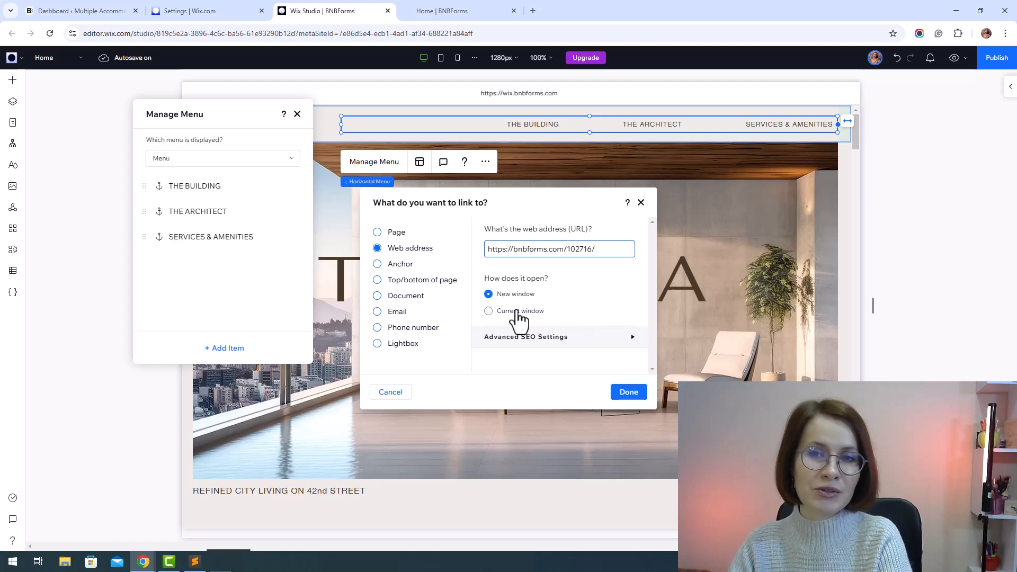
left_click(488, 311)
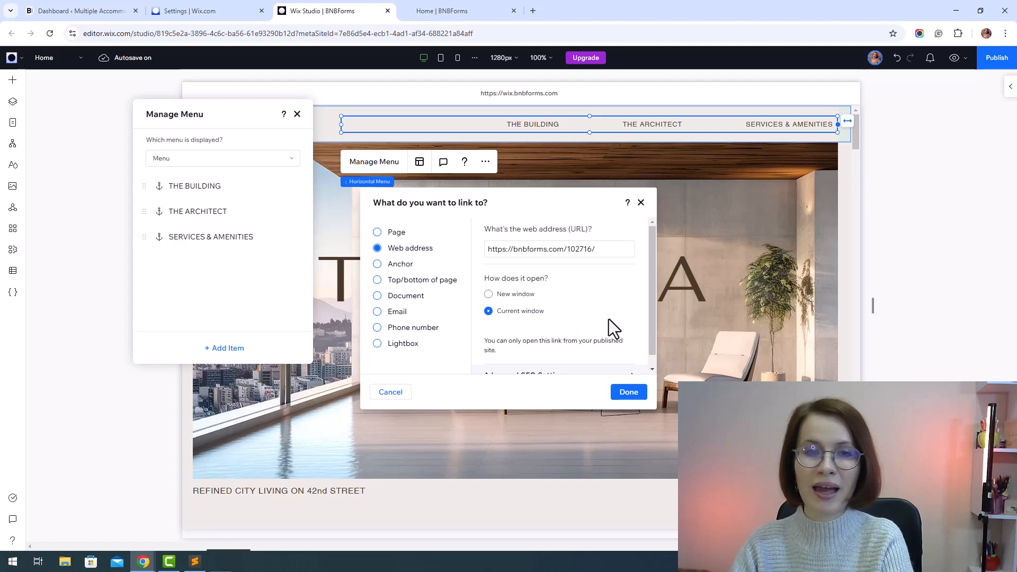
scroll(609, 320, "down", 1)
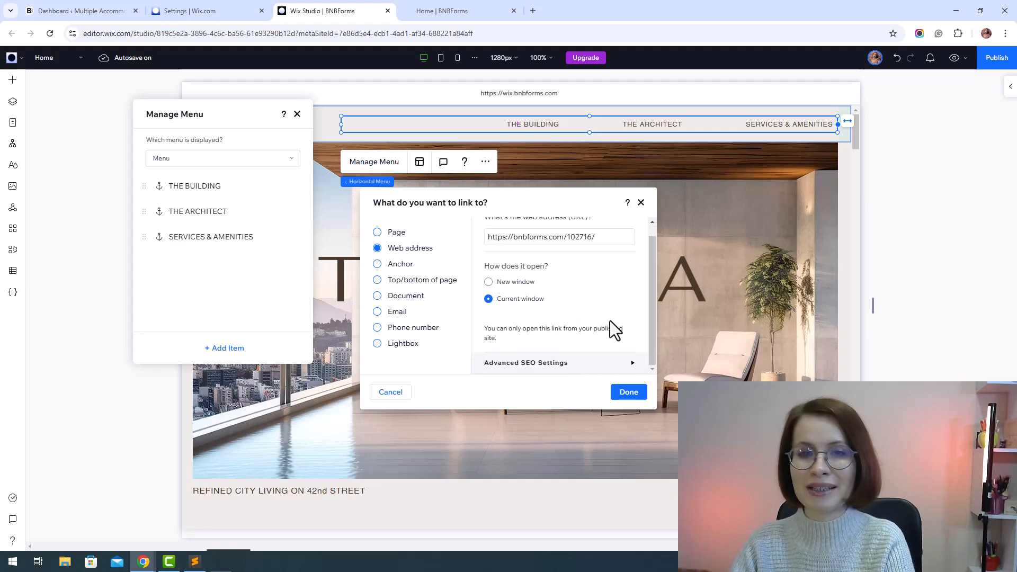
left_click(627, 395)
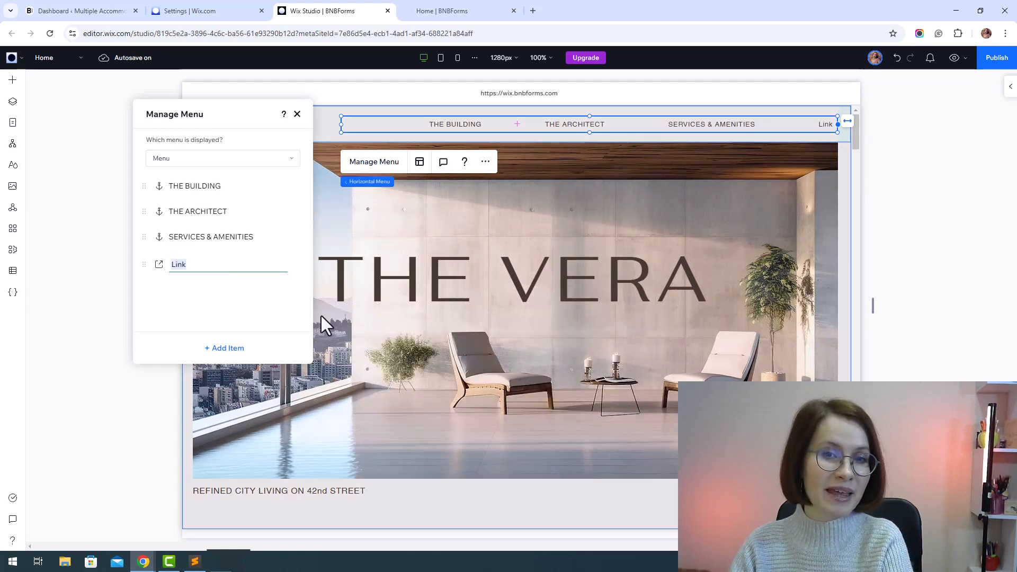
Rename the new link item in the header menu to "BOOK NOW" and finish managing the menu.
left_click(179, 262)
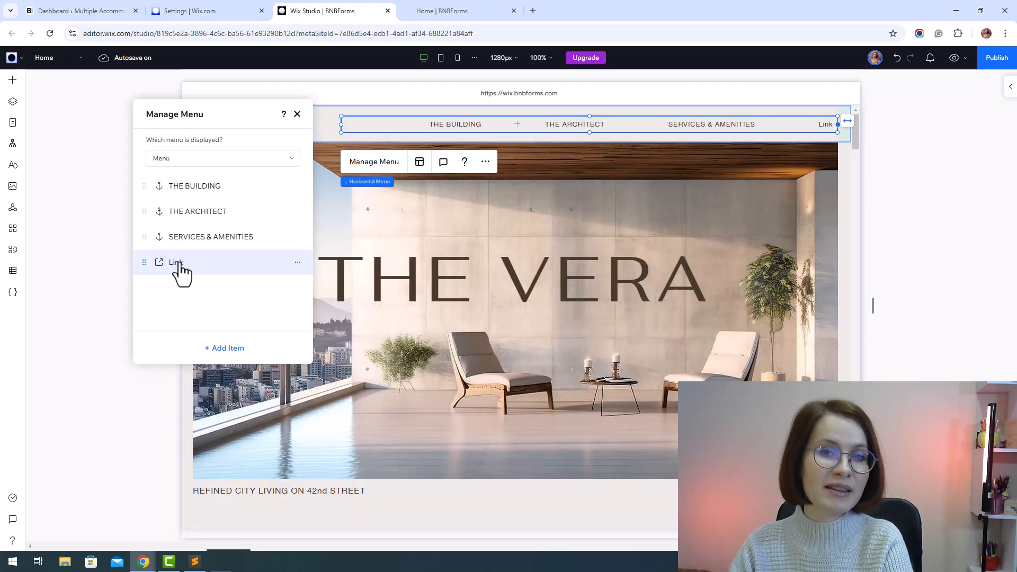
left_click(297, 263)
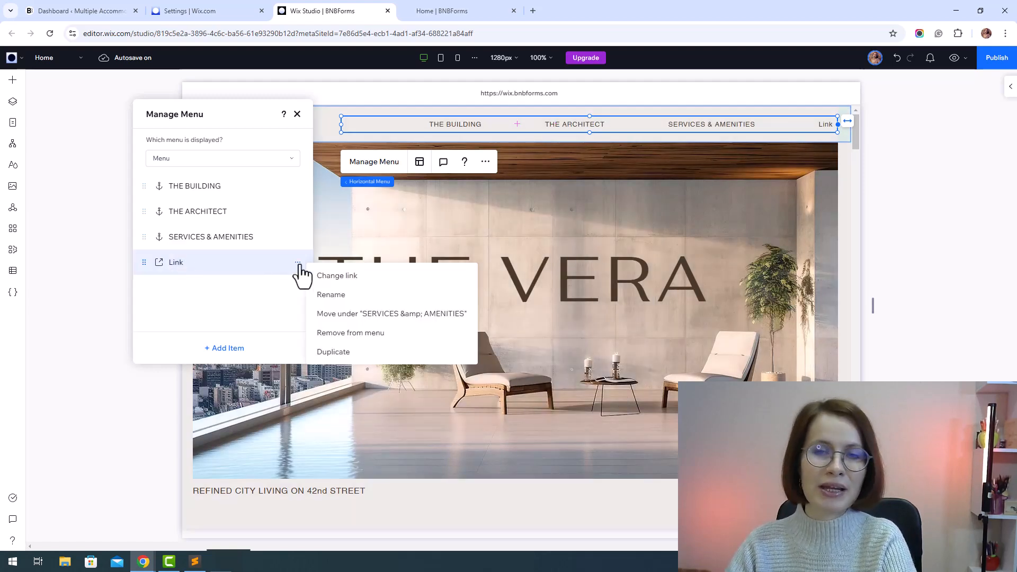
left_click(325, 296)
type("BO")
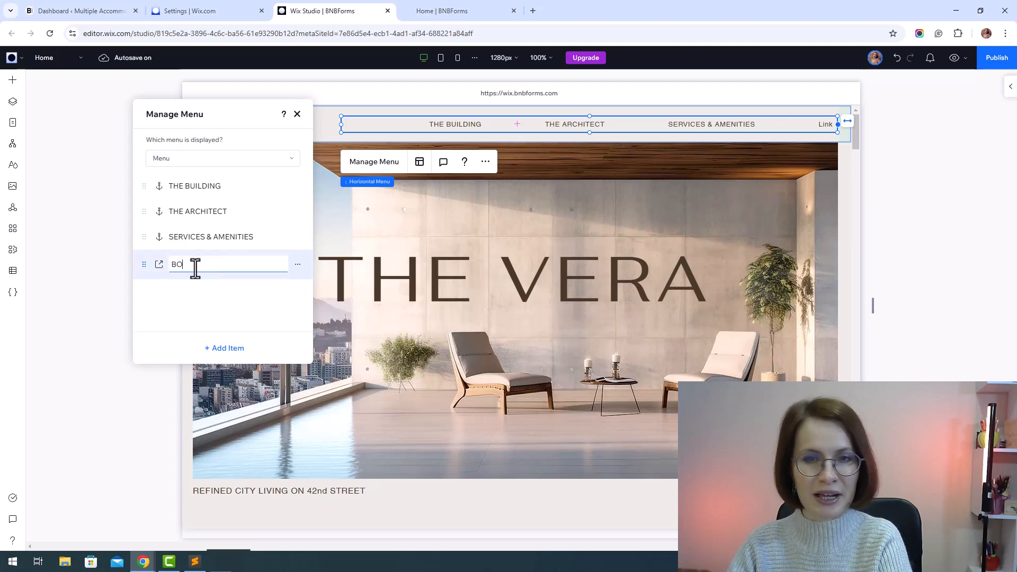
type("OK NOW")
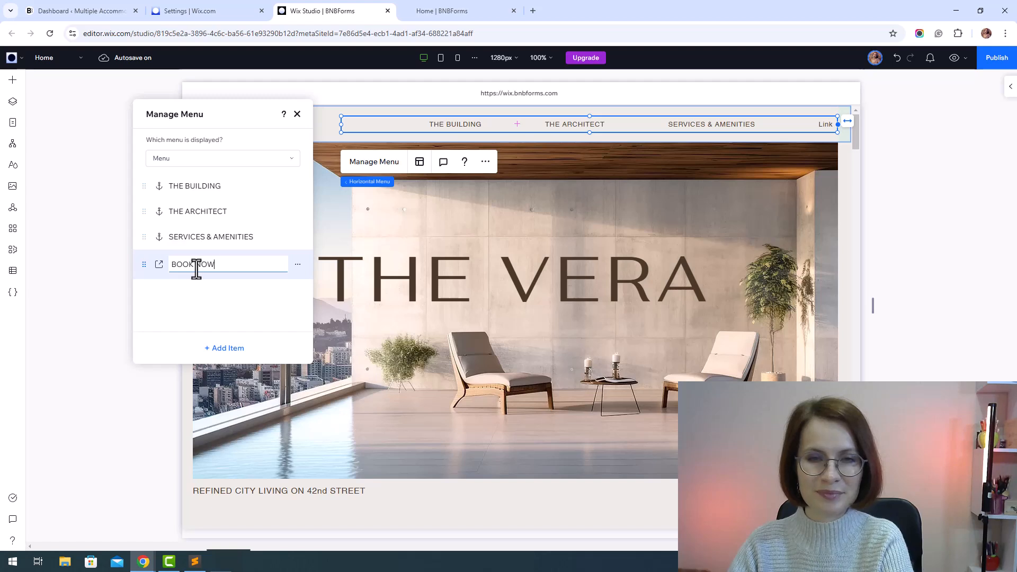
key("Return")
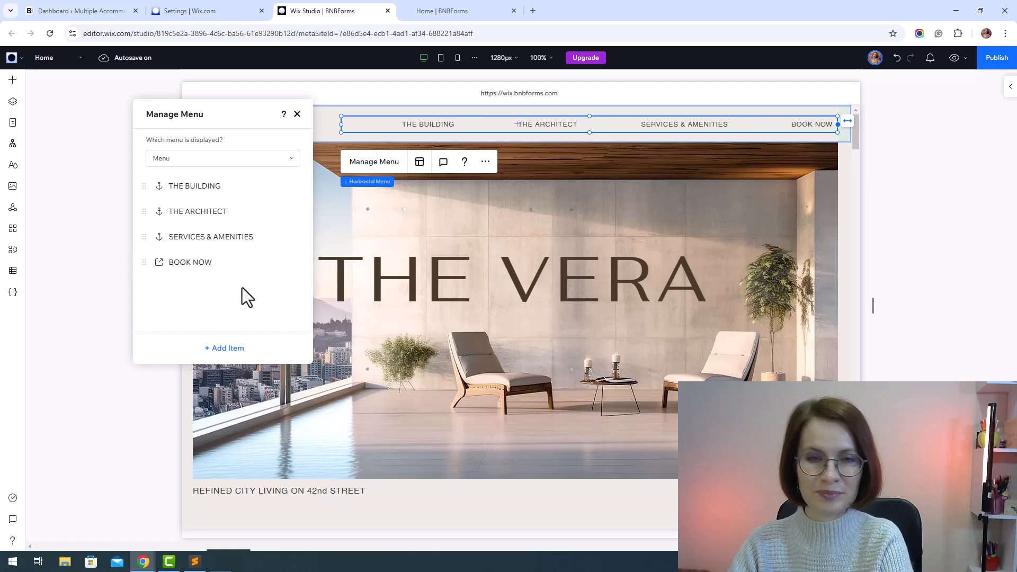
left_click(297, 114)
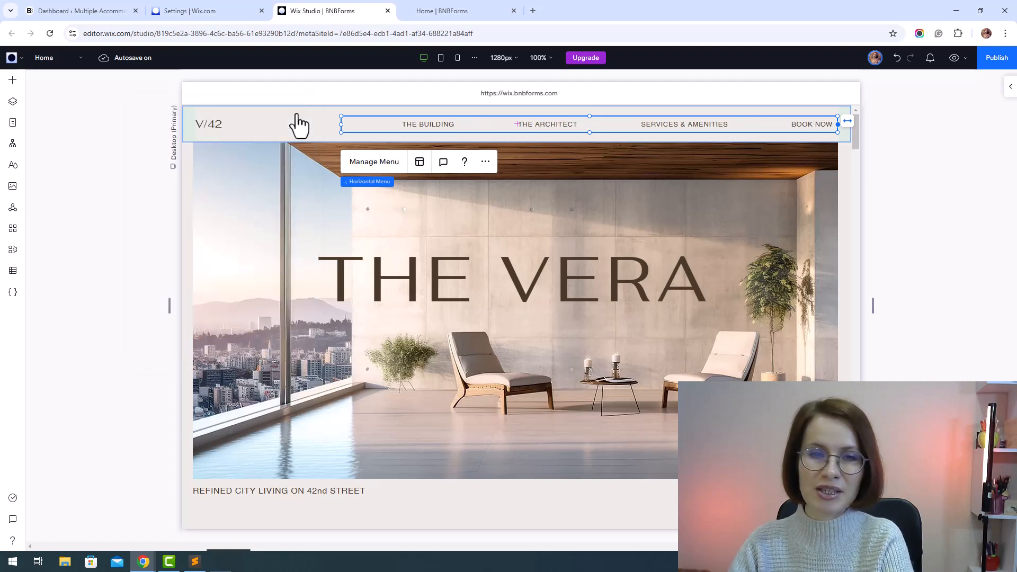
Publish the Wix site and reload the live BNBForms page to check its header menu.
left_click(937, 175)
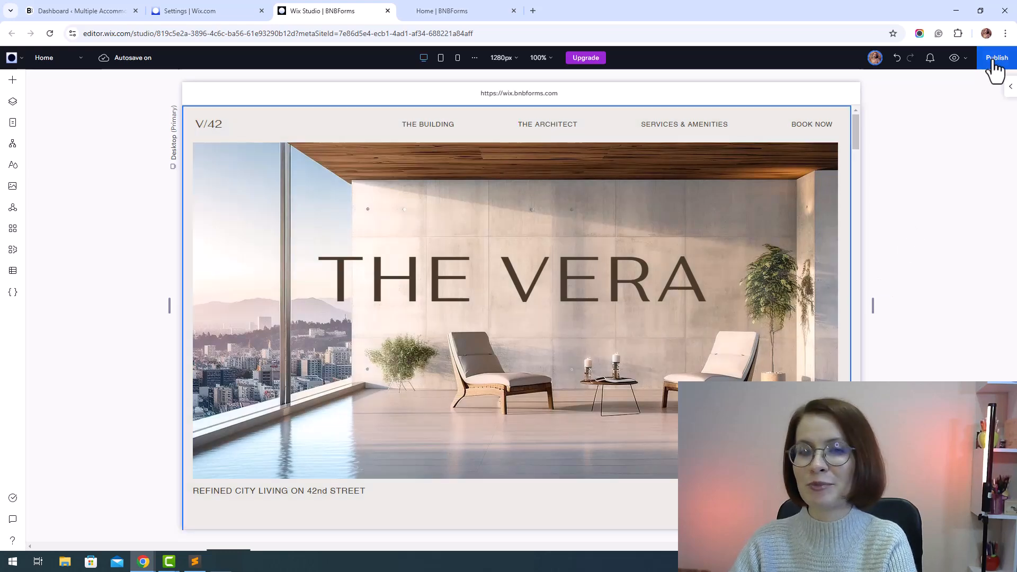
left_click(996, 63)
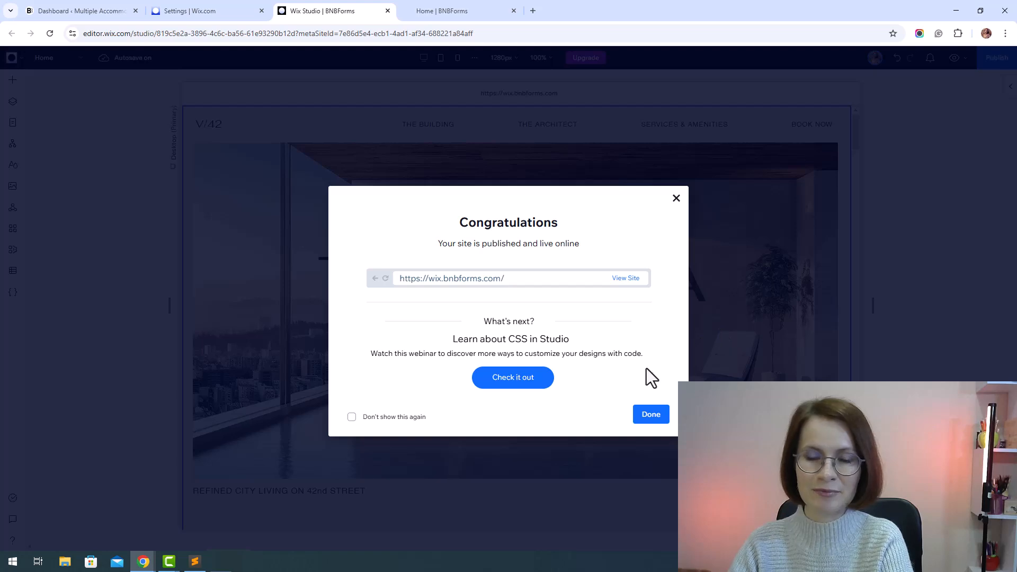
left_click(652, 416)
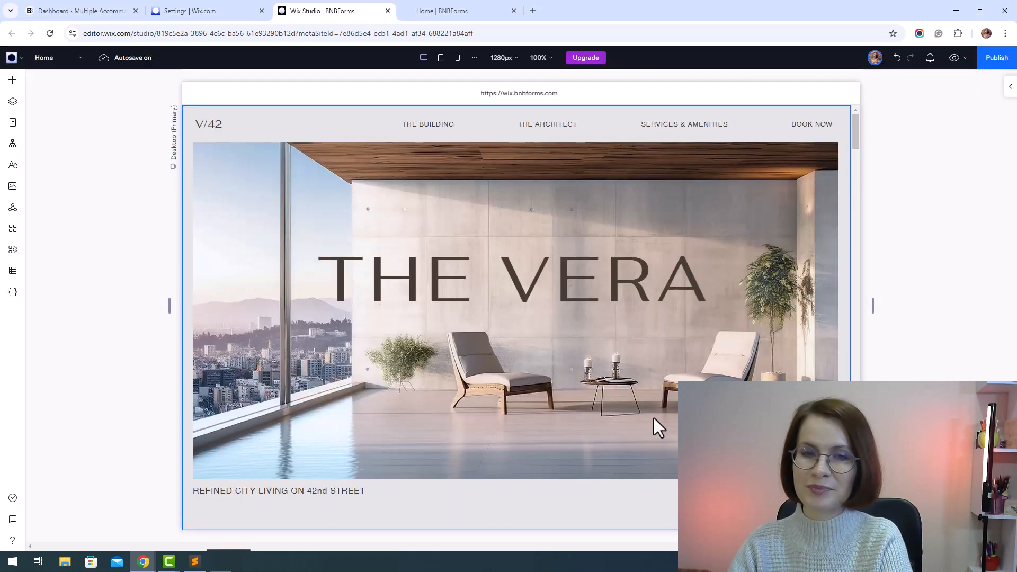
left_click(480, 13)
left_click(50, 33)
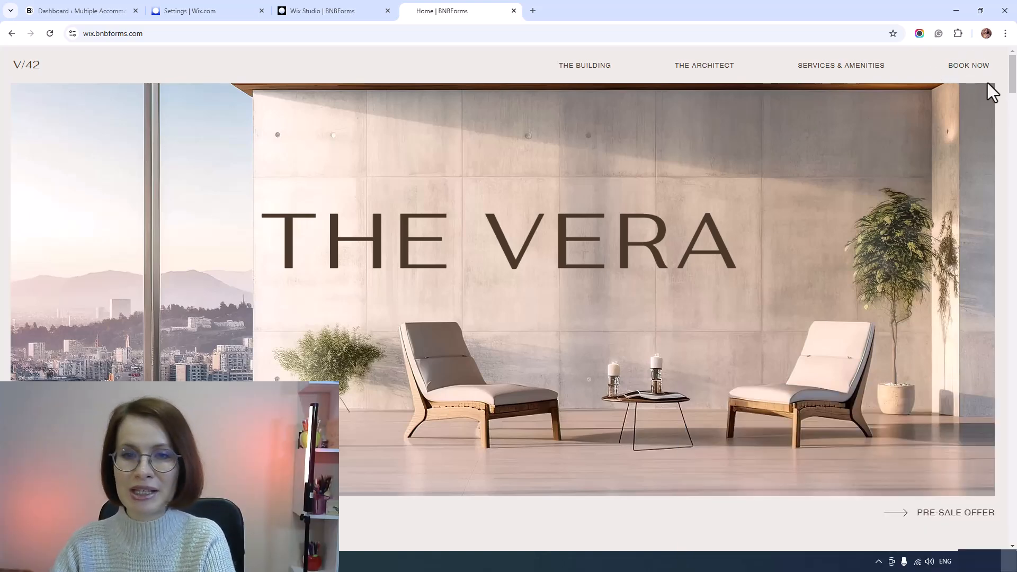
Test the BOOK NOW item on the live site by repeatedly opening and closing the booking widget.
left_click(970, 69)
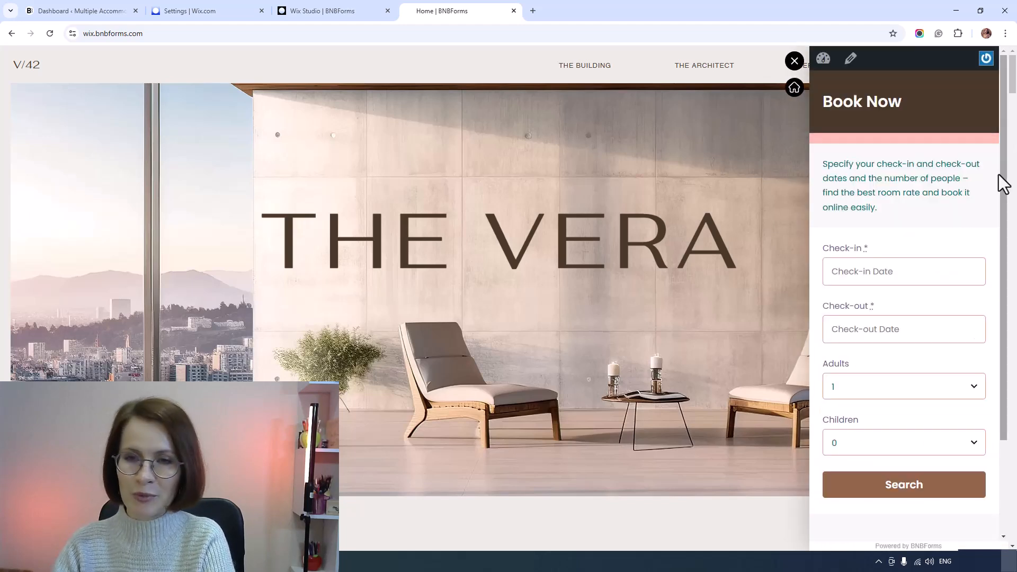
left_click(794, 61)
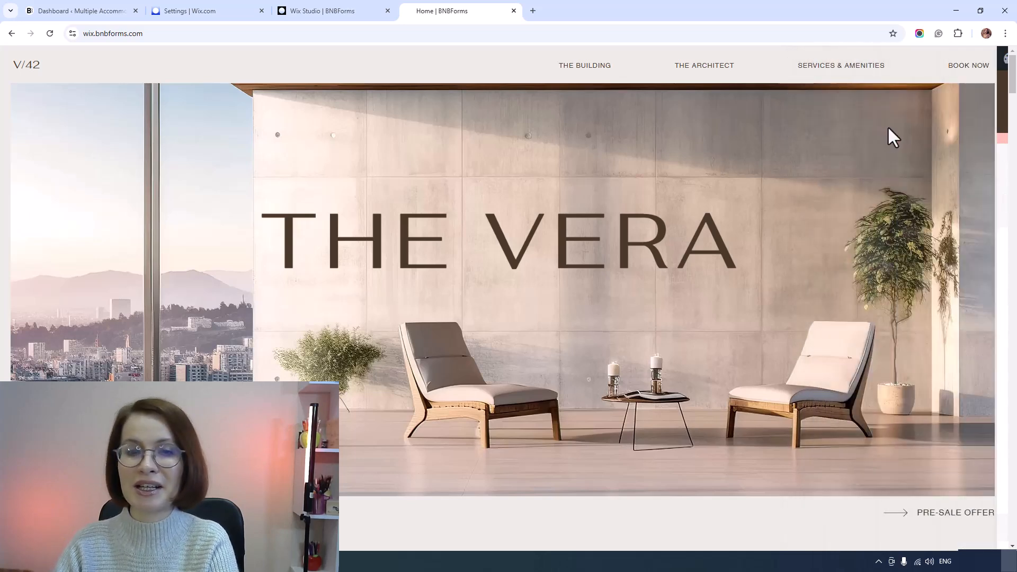
left_click(964, 68)
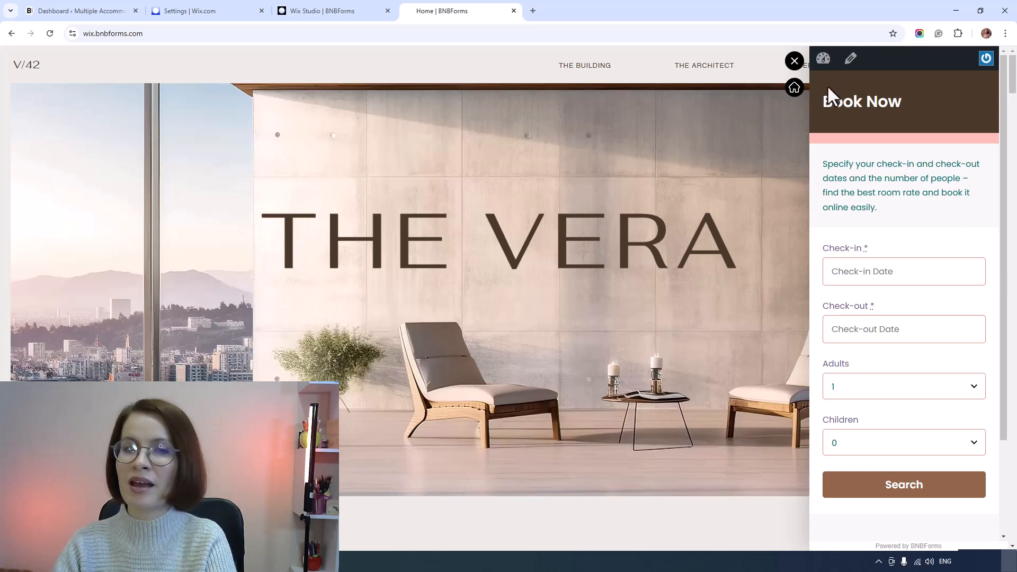
left_click(794, 61)
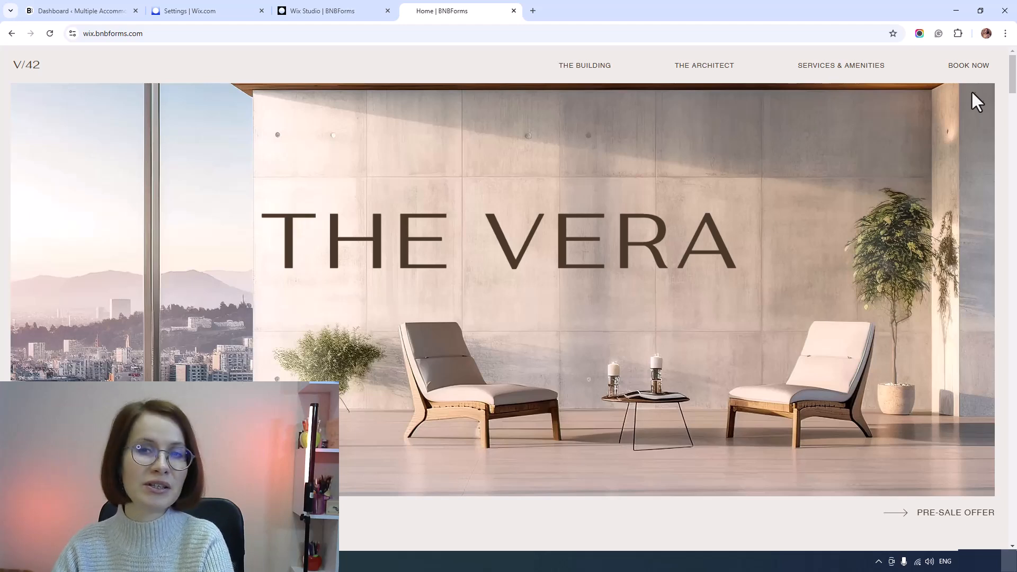
left_click(963, 68)
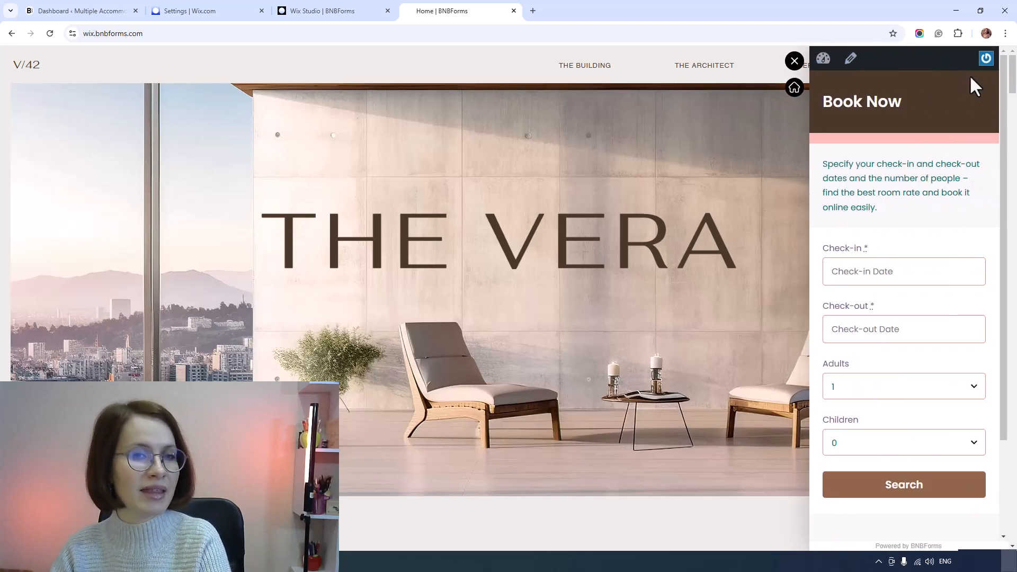
scroll(990, 204, "down", 1)
scroll(995, 210, "up", 1)
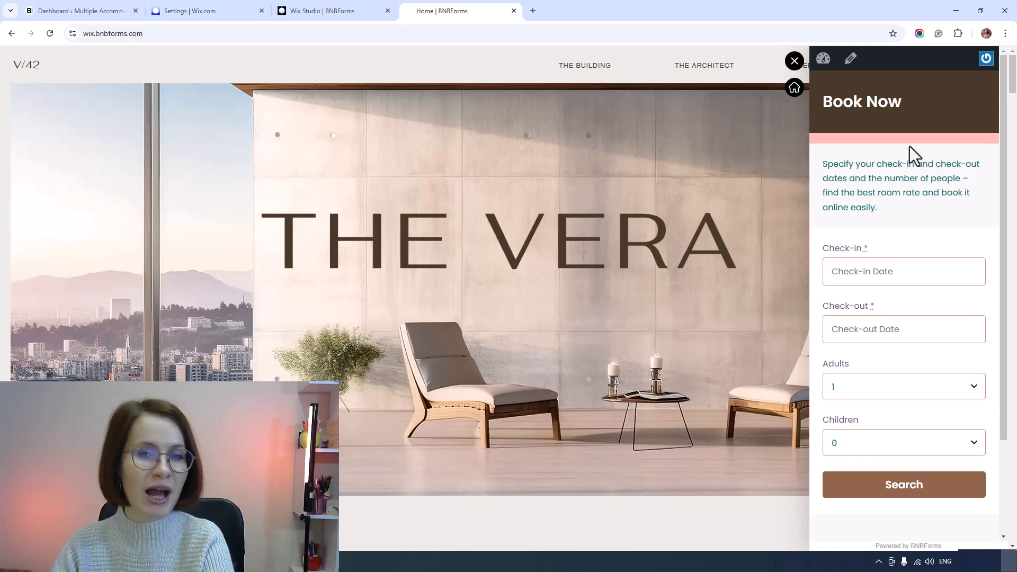
left_click(794, 60)
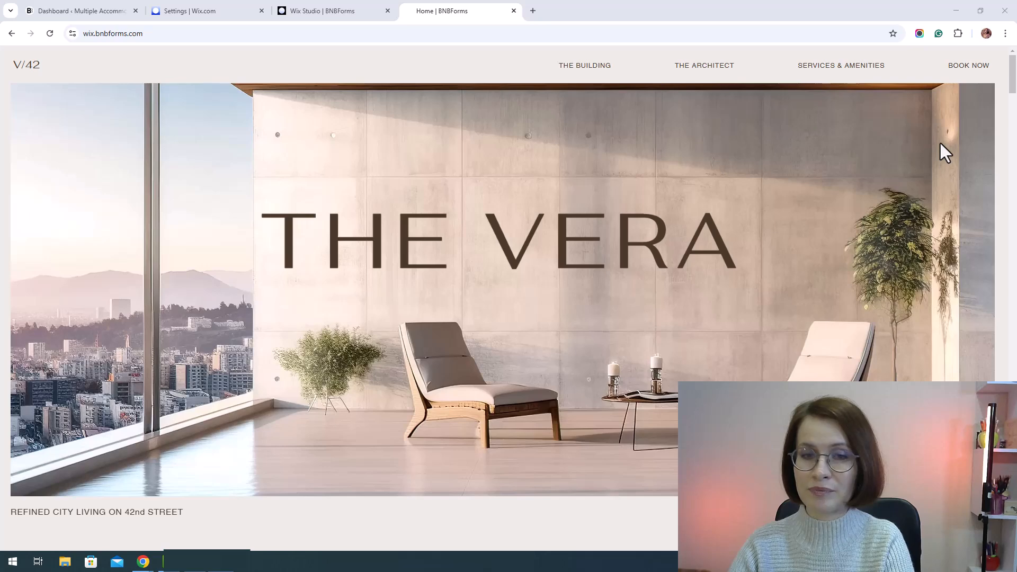
Return to the Wix Studio editor and start adding another link item to the header menu.
left_click(353, 16)
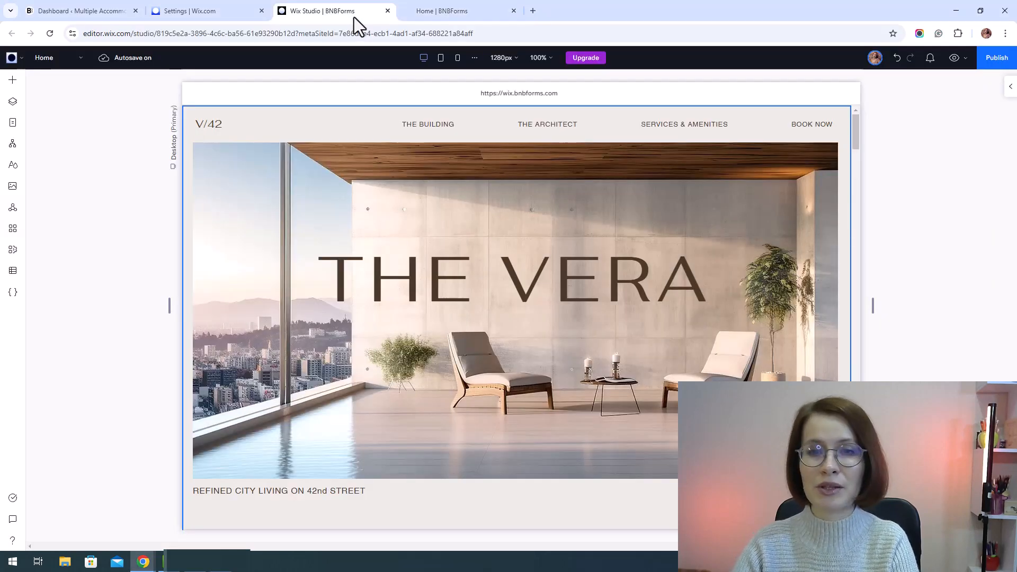
left_click(561, 125)
left_click(561, 125)
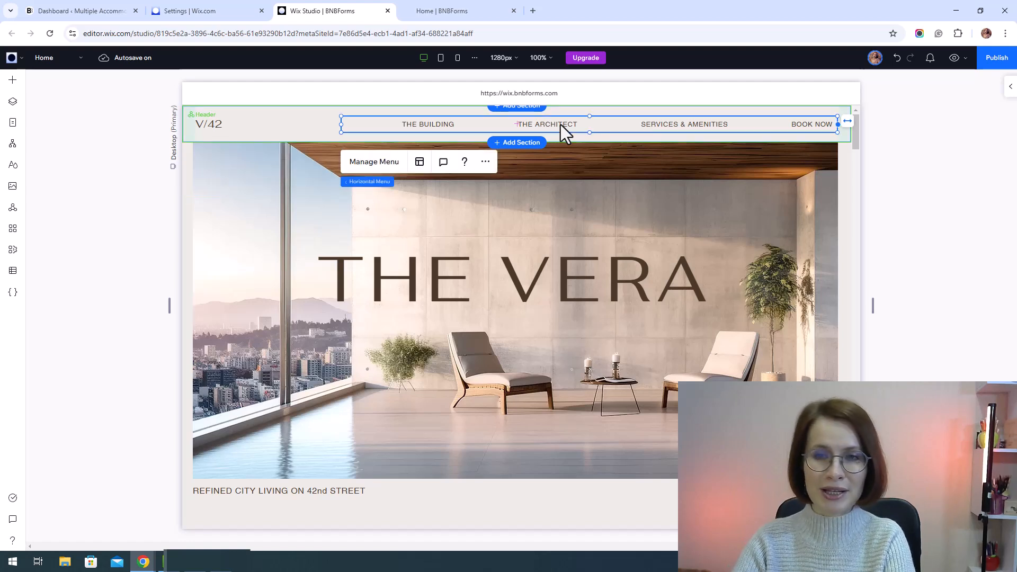
left_click(365, 173)
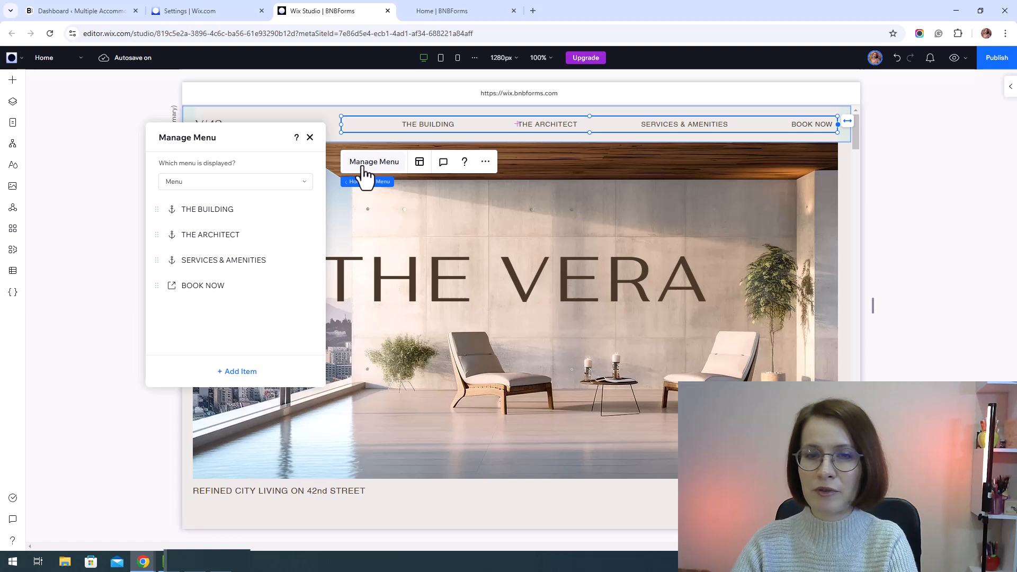
left_click(233, 373)
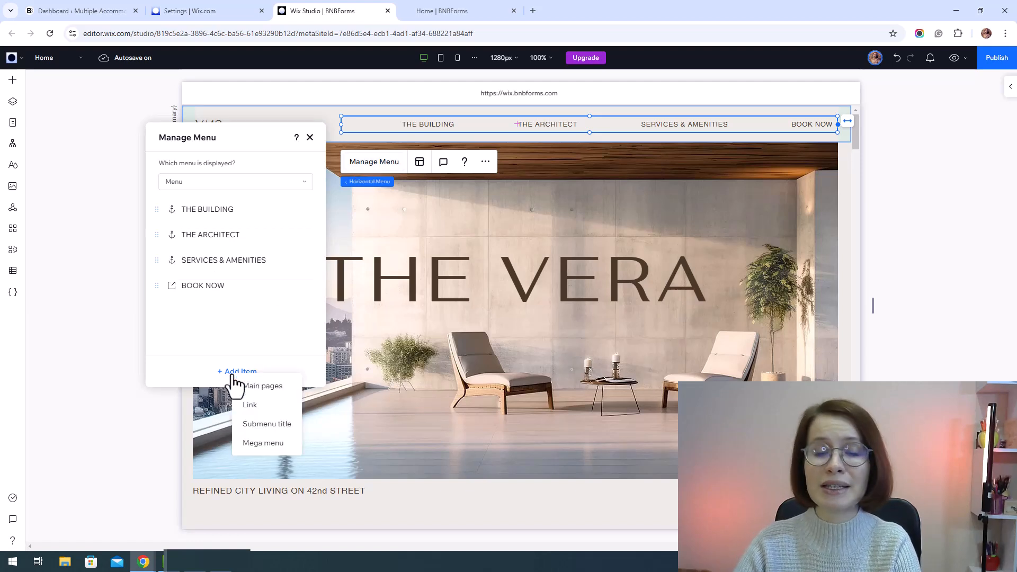
left_click(249, 405)
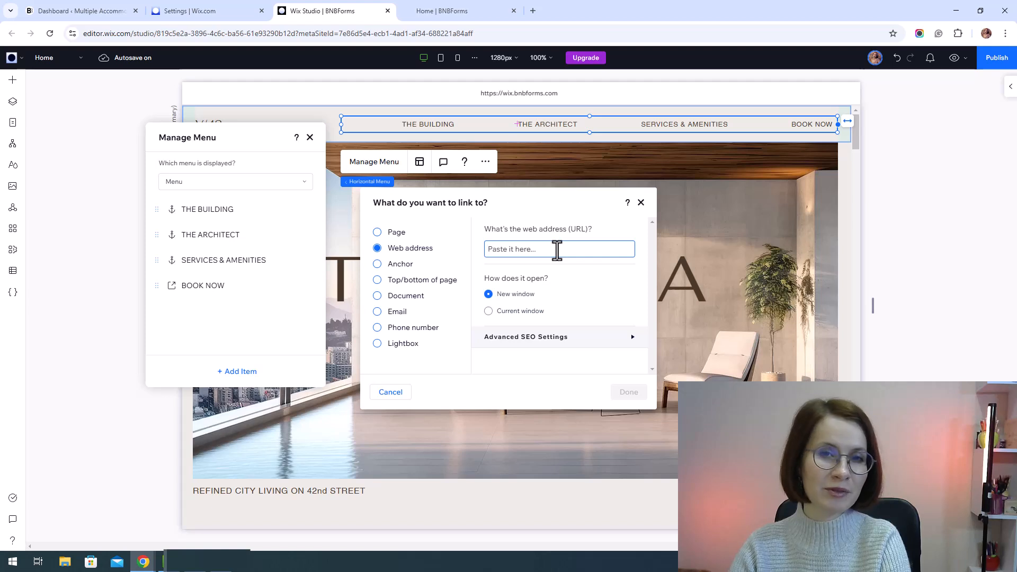
View the Standard Single Room accommodation type from the BNBForms dashboard and copy its page's full web address.
left_click(106, 10)
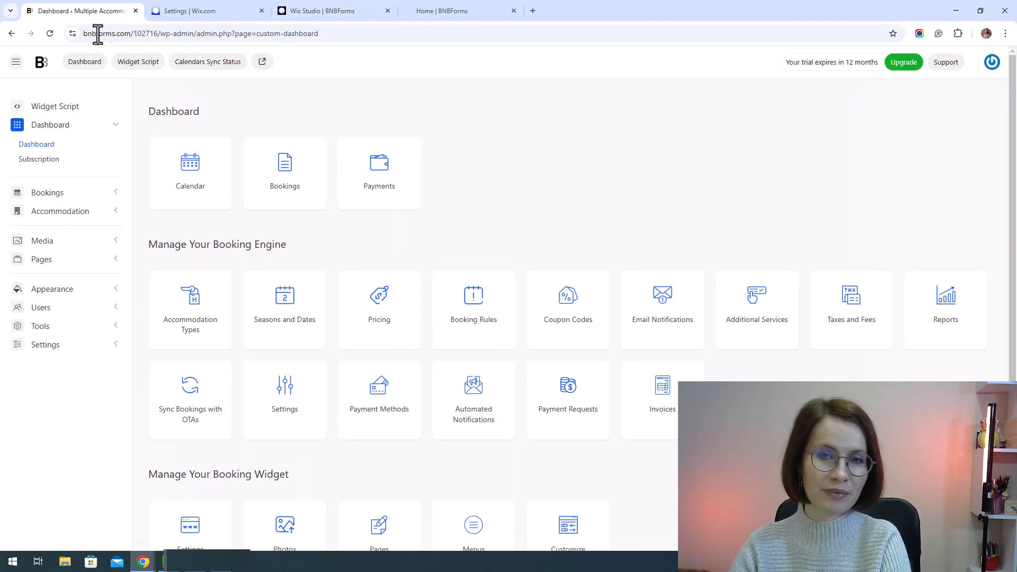
left_click(59, 211)
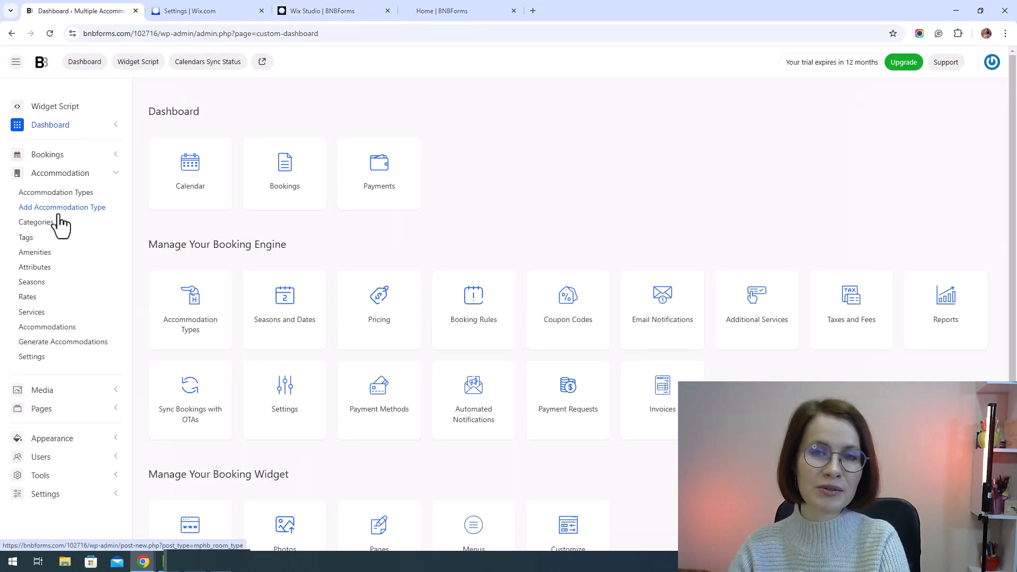
left_click(58, 194)
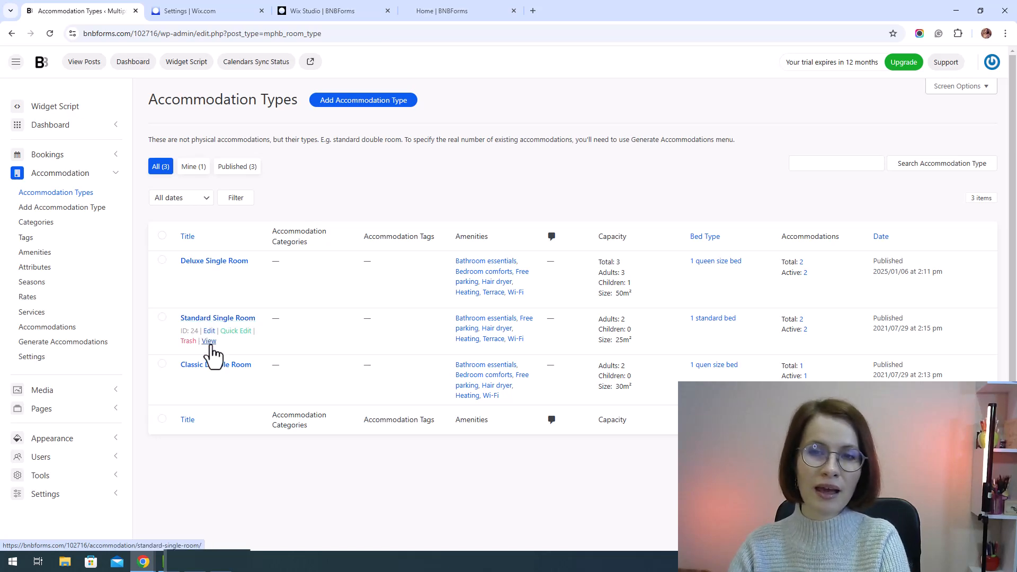
left_click(211, 343)
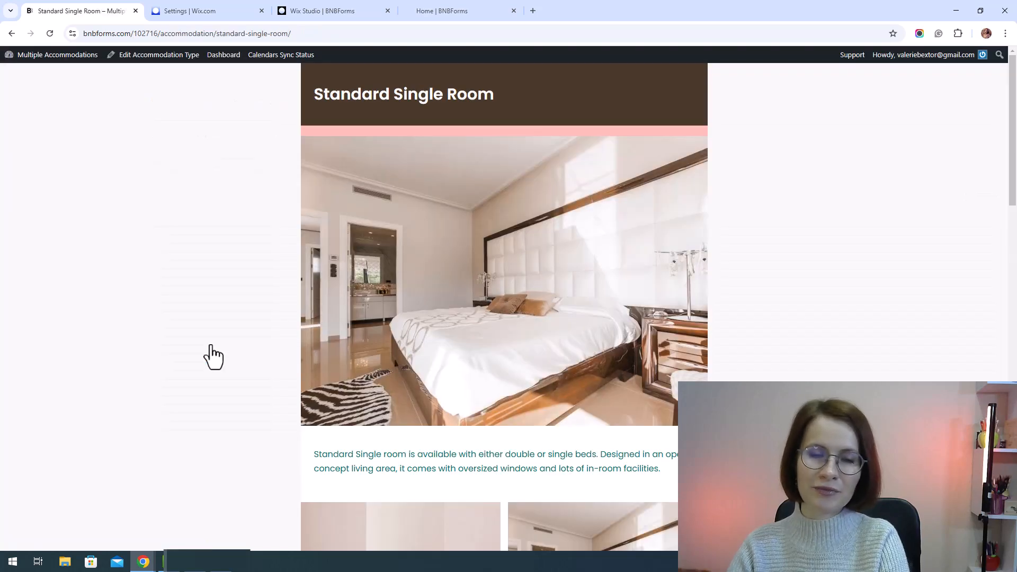
left_click(192, 34)
right_click(193, 33)
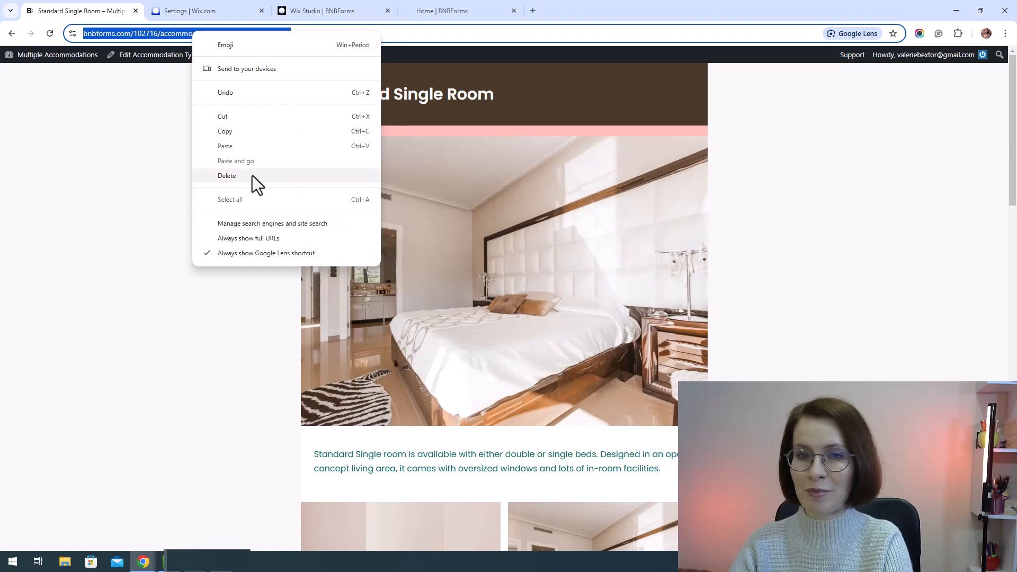
left_click(233, 131)
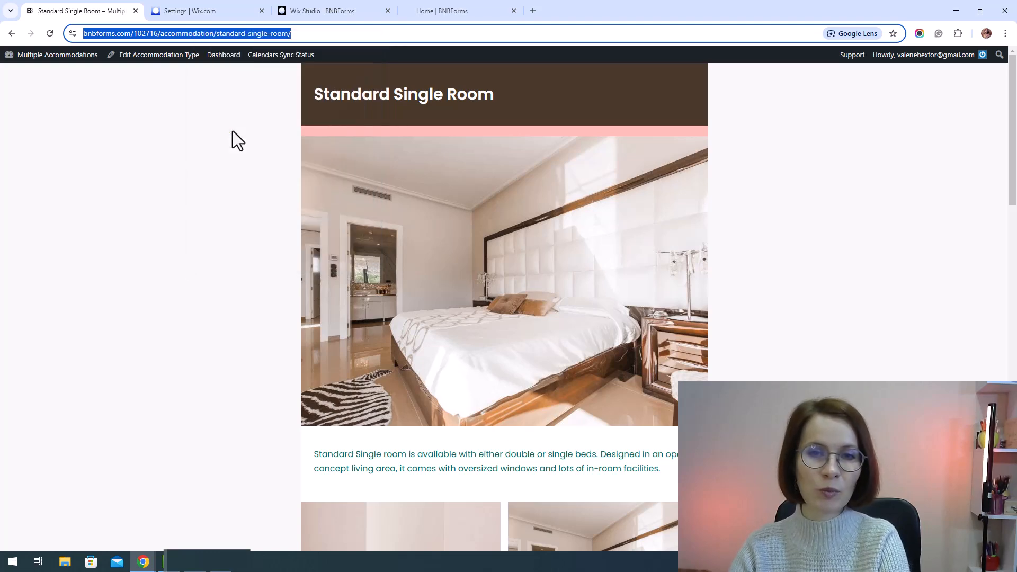
Paste the copied room address as the new menu item's web address, set it to open in Current window, and confirm the link.
left_click(333, 10)
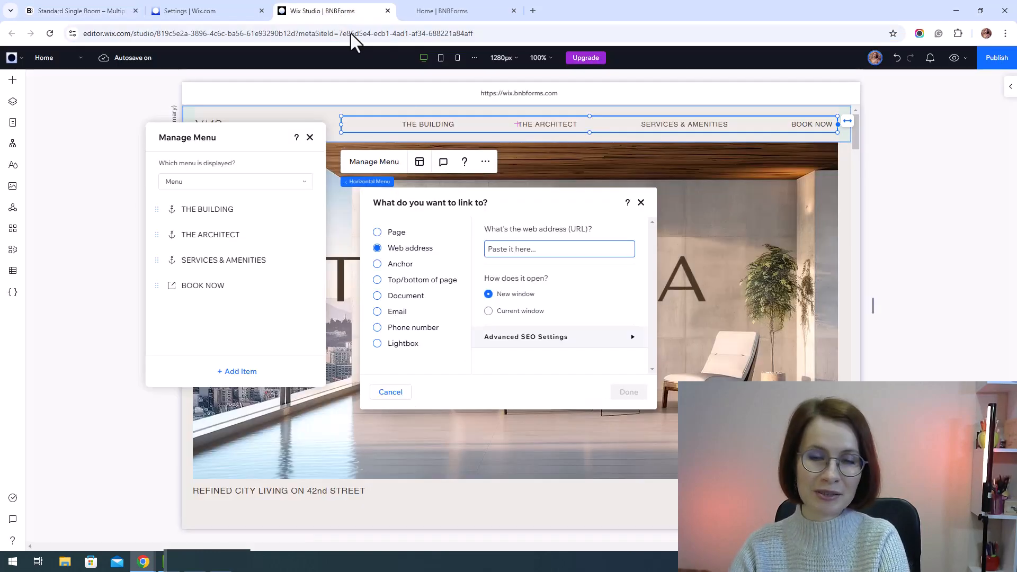
right_click(523, 250)
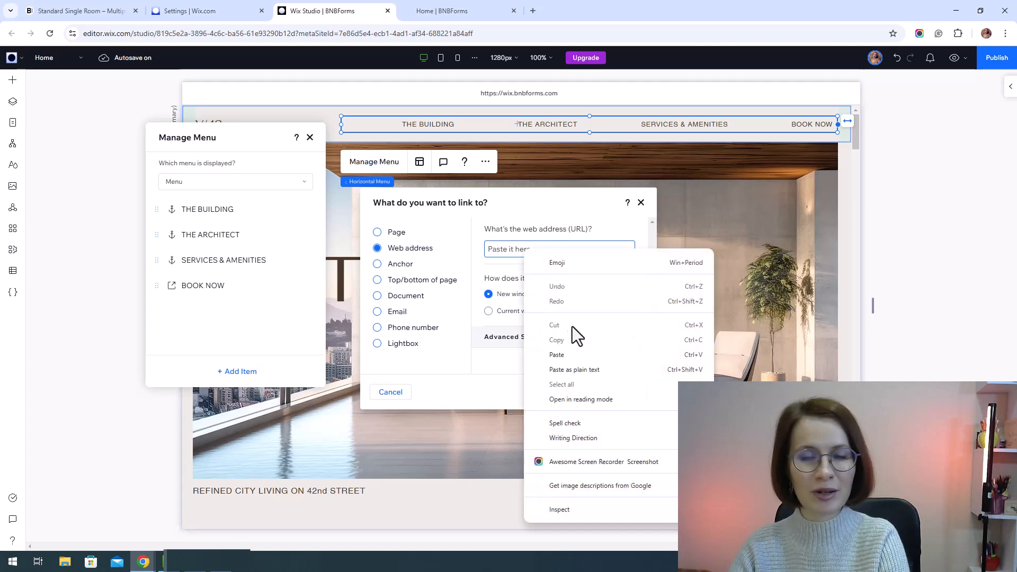
left_click(583, 354)
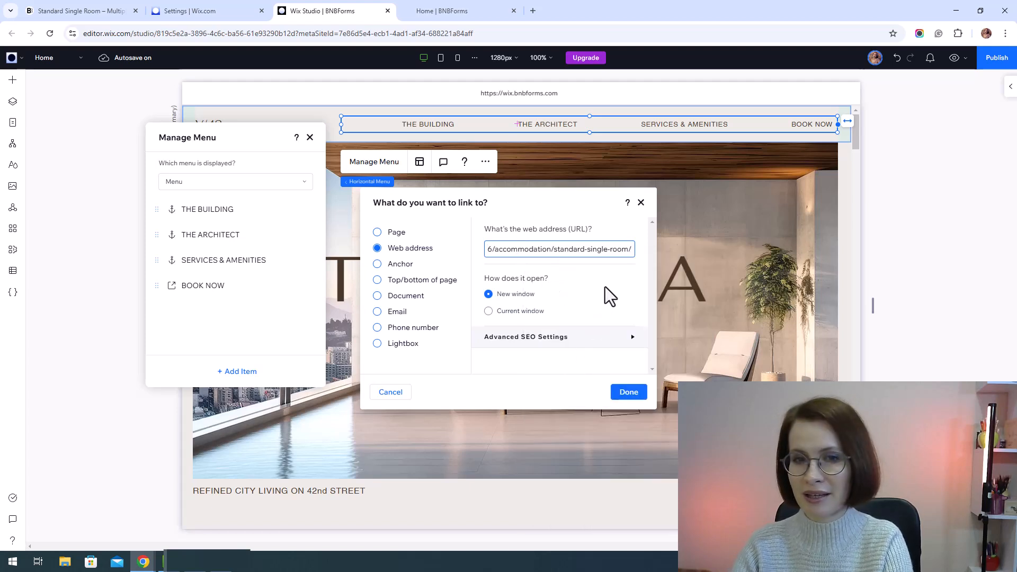
left_click(488, 312)
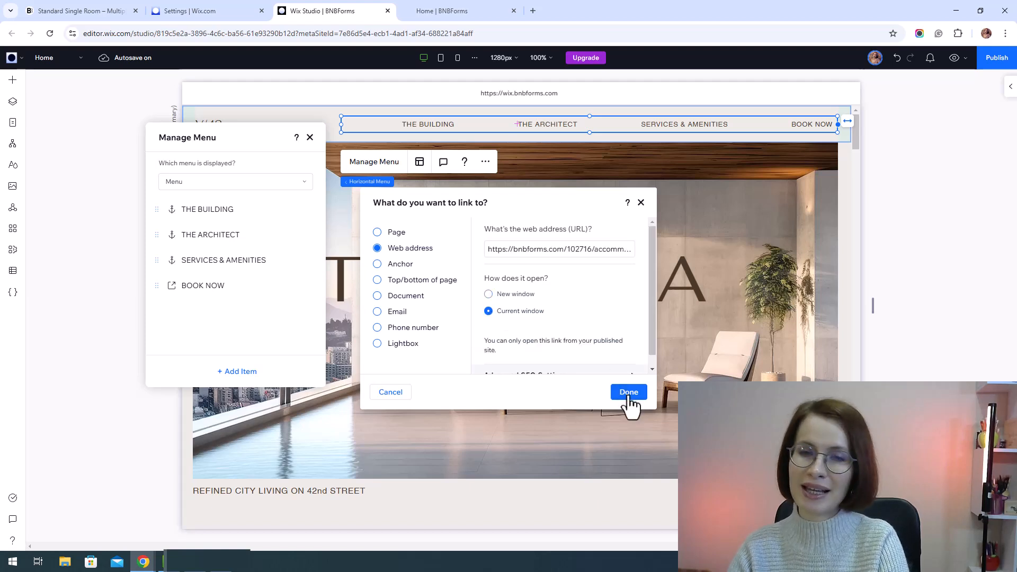
left_click(629, 392)
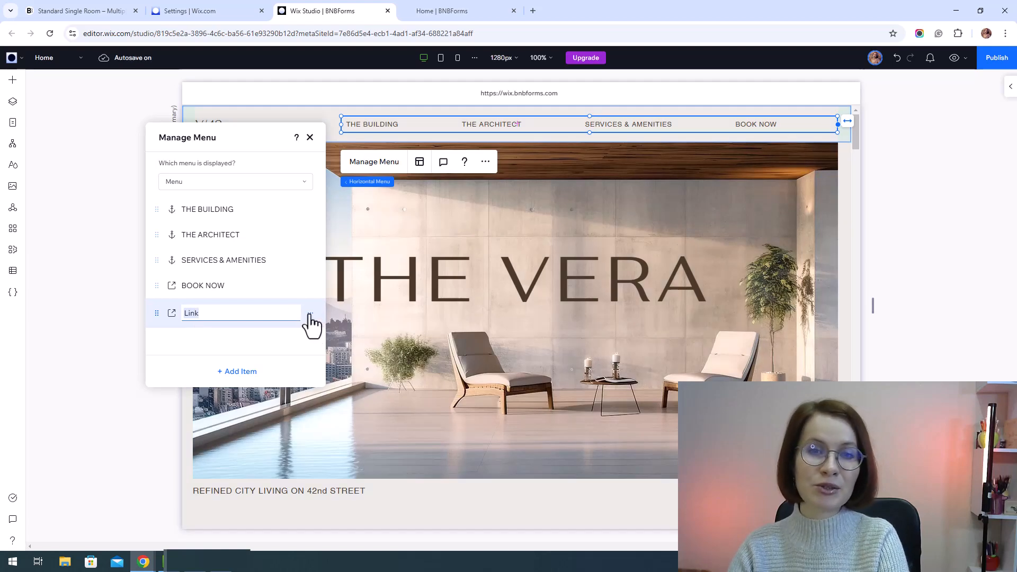
Rename the new link item "STANDARD SINGLE ROOM" and move it above BOOK NOW in the header menu.
left_click(310, 313)
left_click(341, 345)
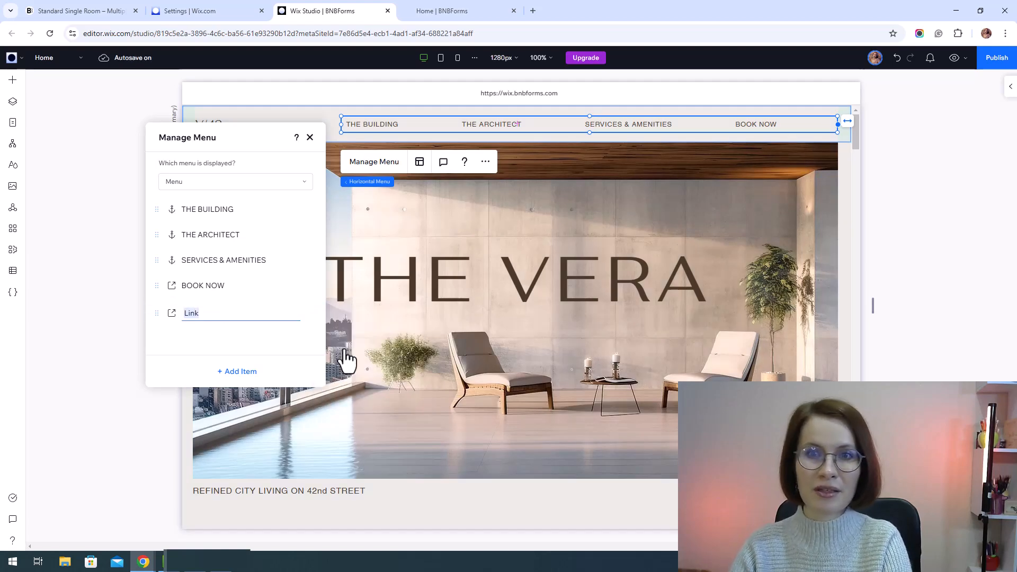
key("BackSpace")
type("STAND")
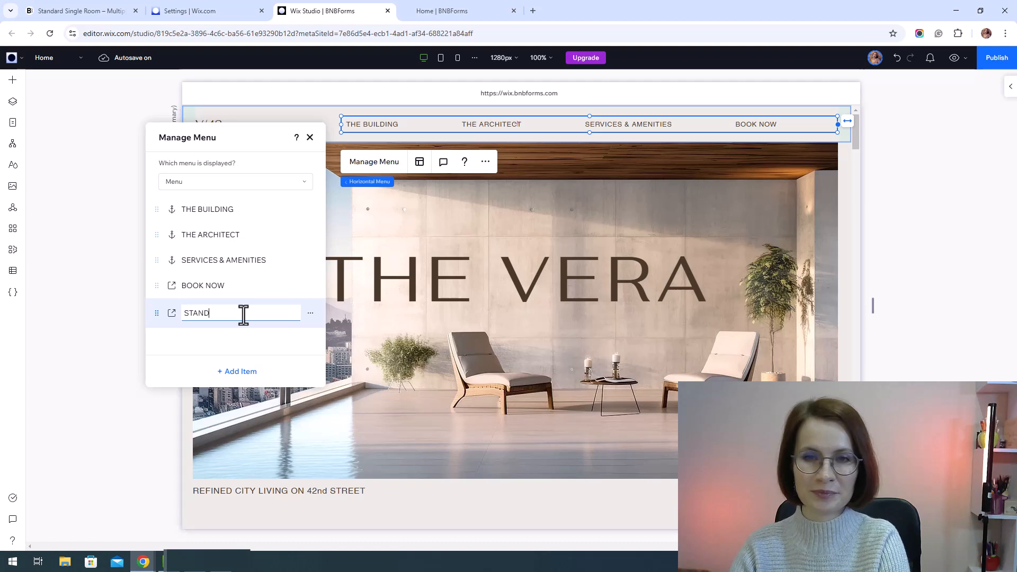
type("ARD SINGLE ROOM")
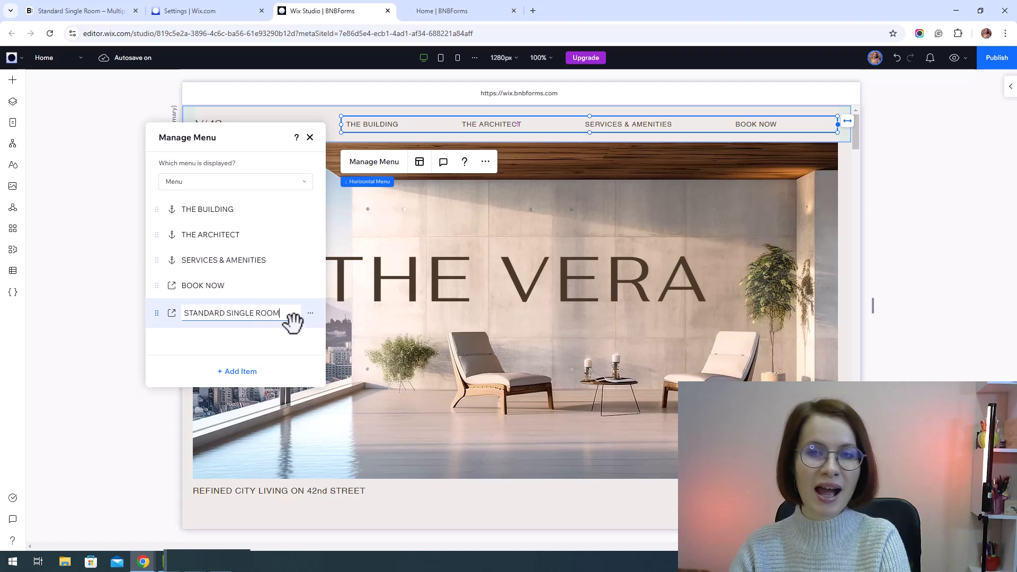
key("Return")
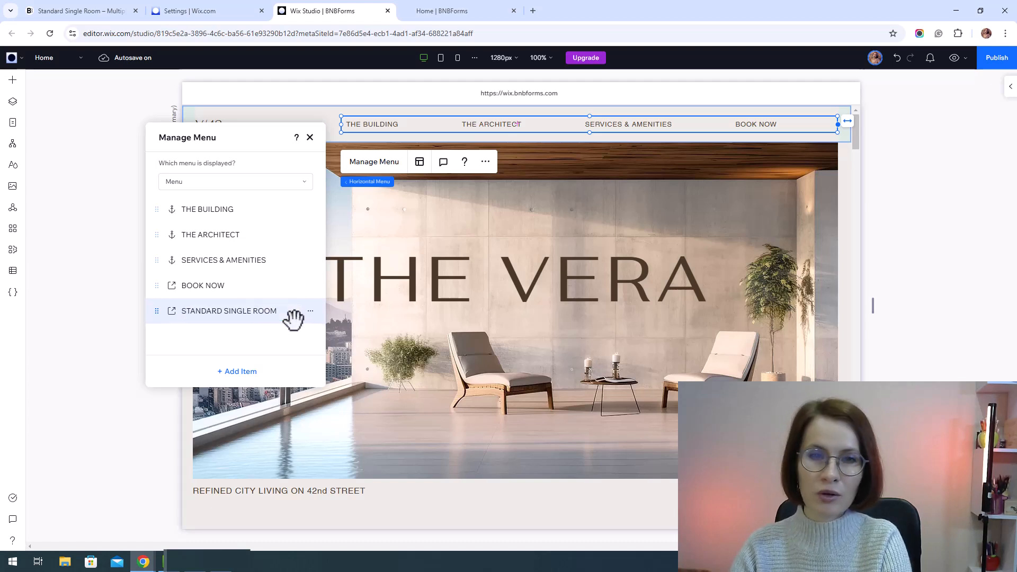
left_click_drag(215, 317, 210, 282)
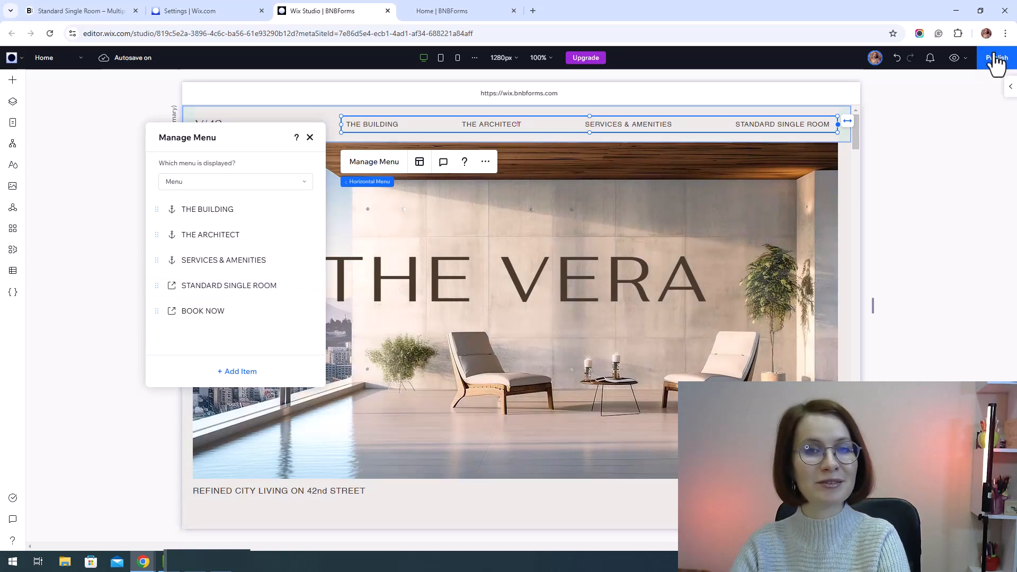
Publish the updated Wix site and go back to the live BNBForms page.
left_click(994, 63)
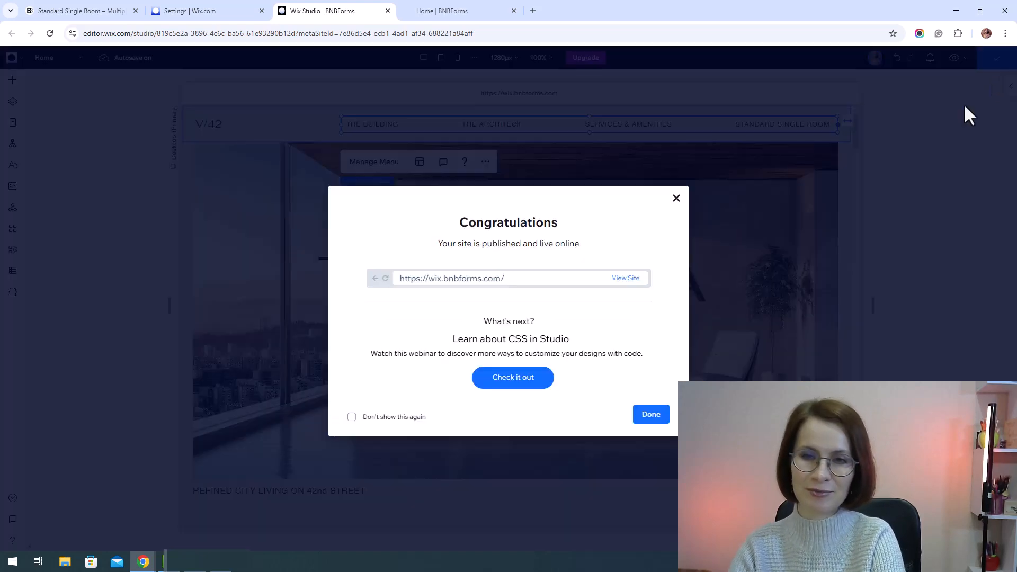
left_click(653, 413)
left_click(477, 13)
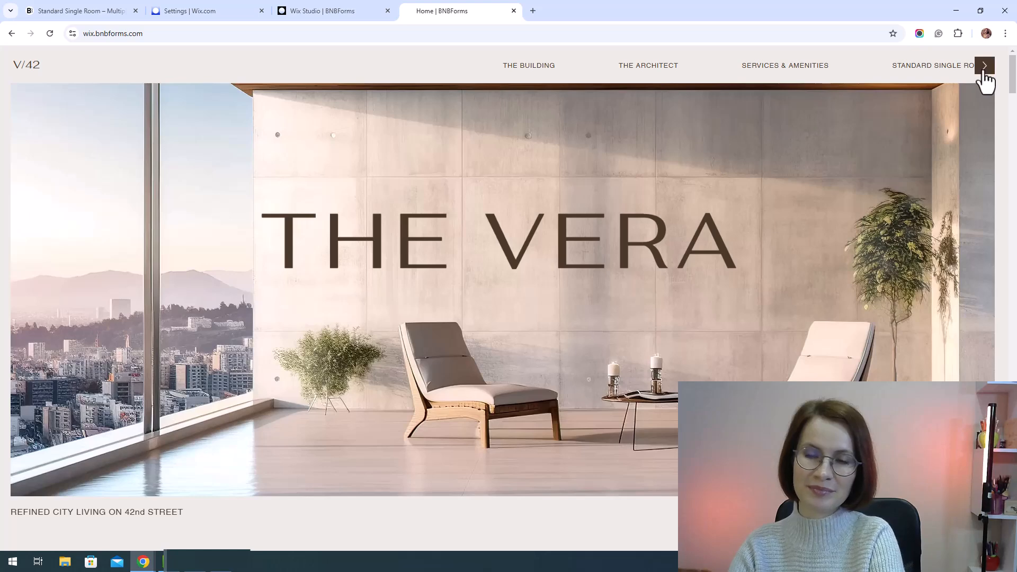
Open STANDARD SINGLE ROOM from the live site's header menu and examine the room's page and reservation form in the widget.
left_click(984, 67)
left_click(872, 77)
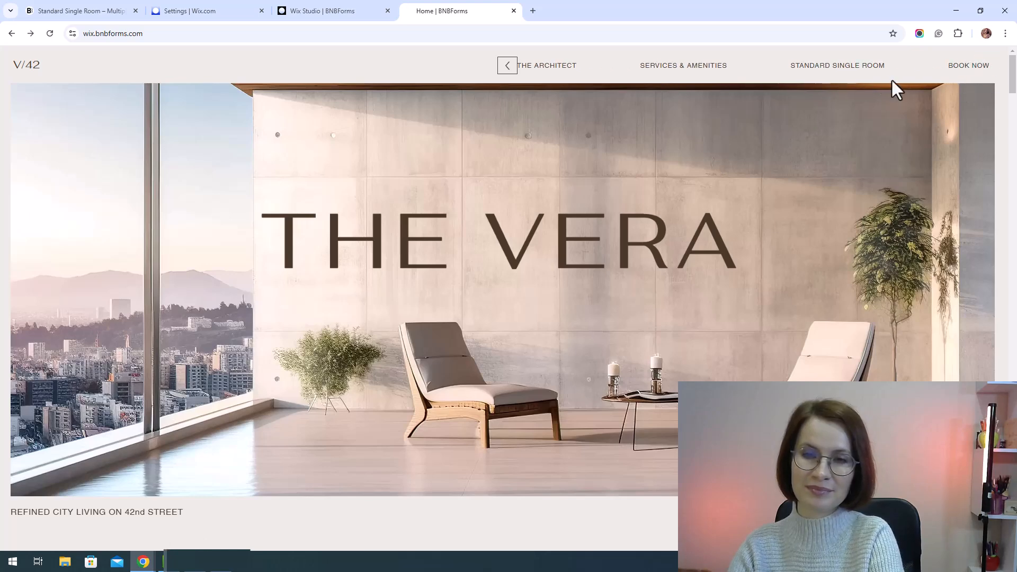
left_click(849, 70)
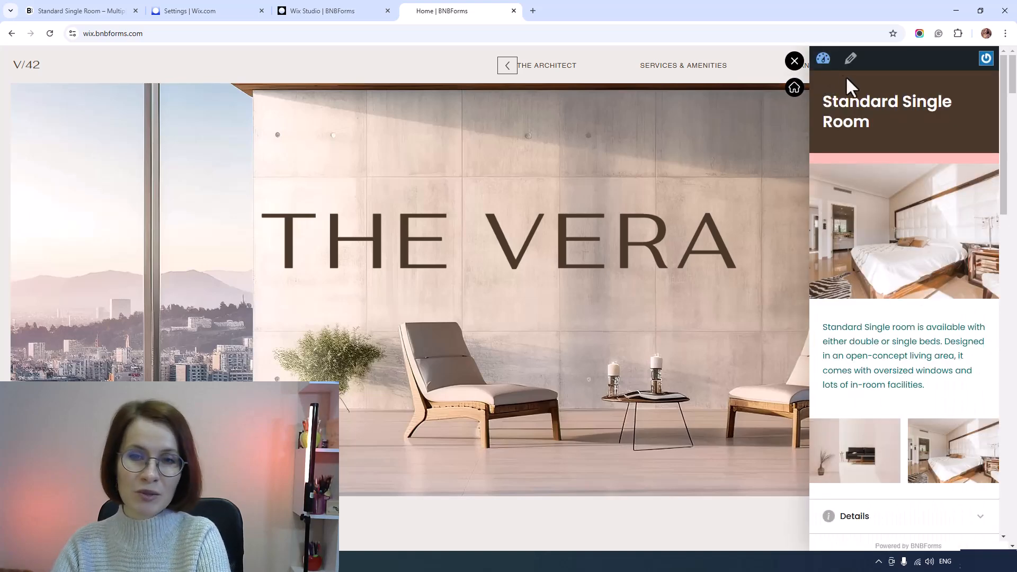
scroll(984, 233, "down", 10)
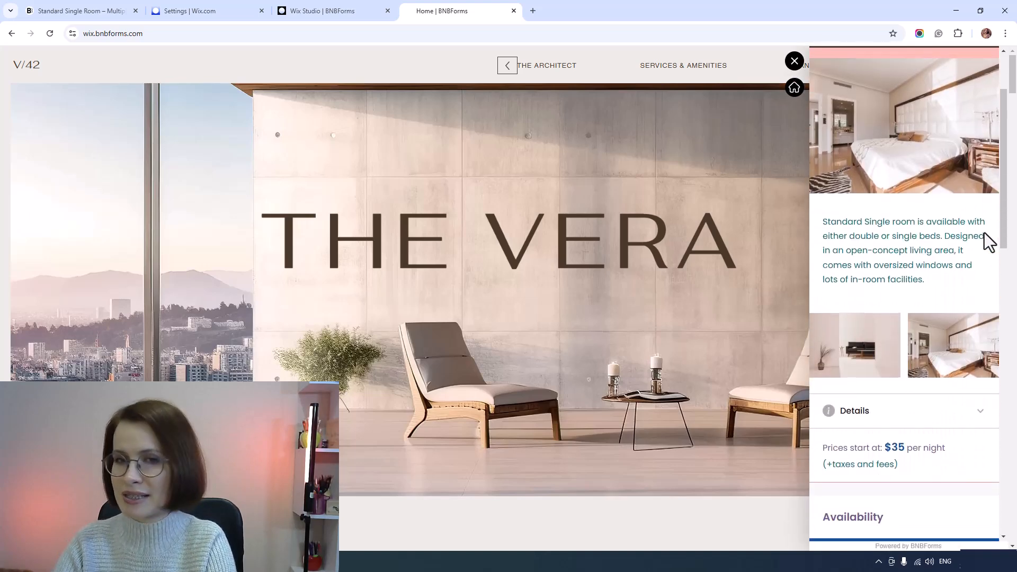
scroll(985, 233, "down", 3)
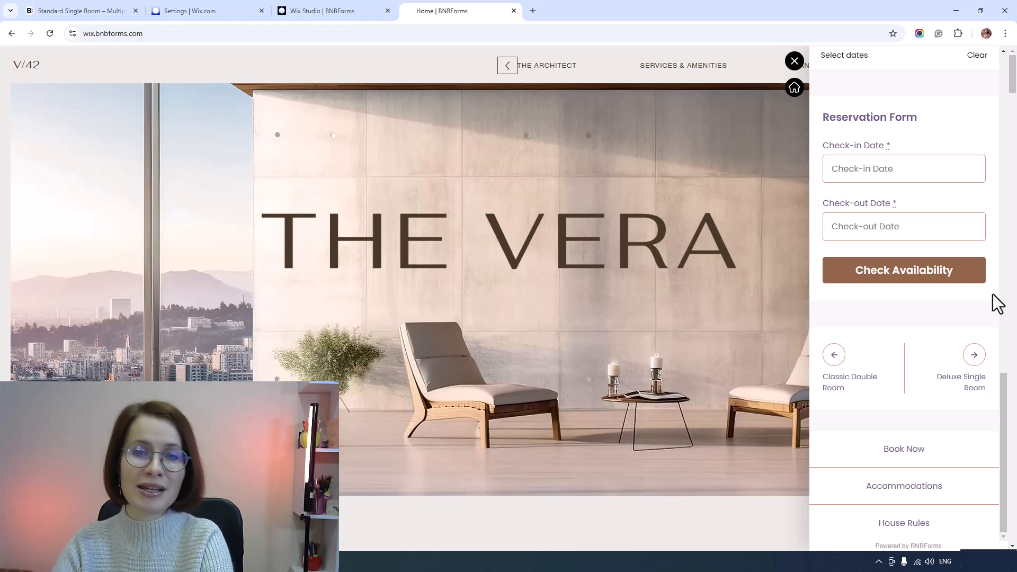
scroll(998, 303, "up", 10)
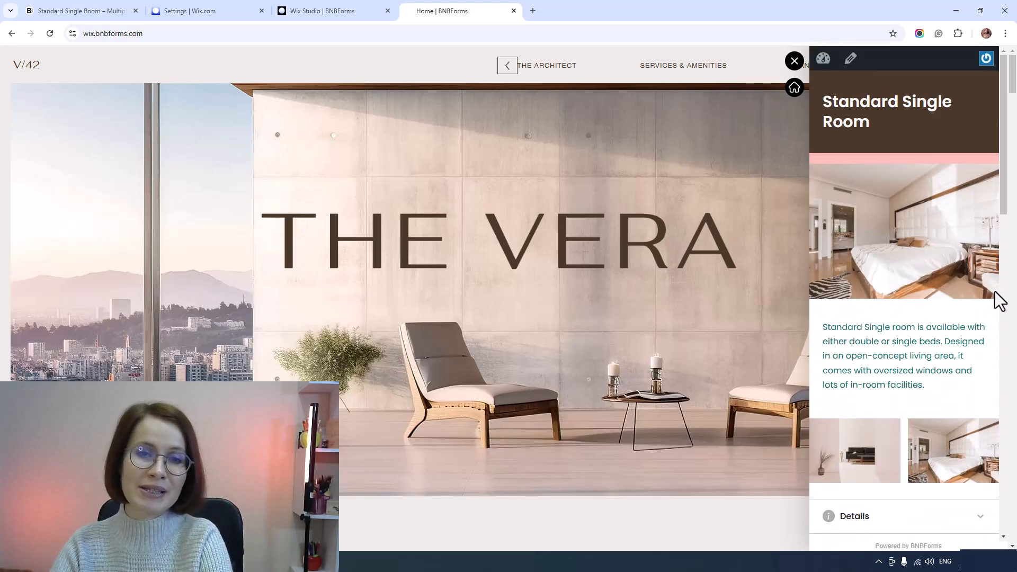
Reopen STANDARD SINGLE ROOM from the header menu and confirm a reservation for it from 10/02/2025 to 13/02/2025.
left_click(794, 66)
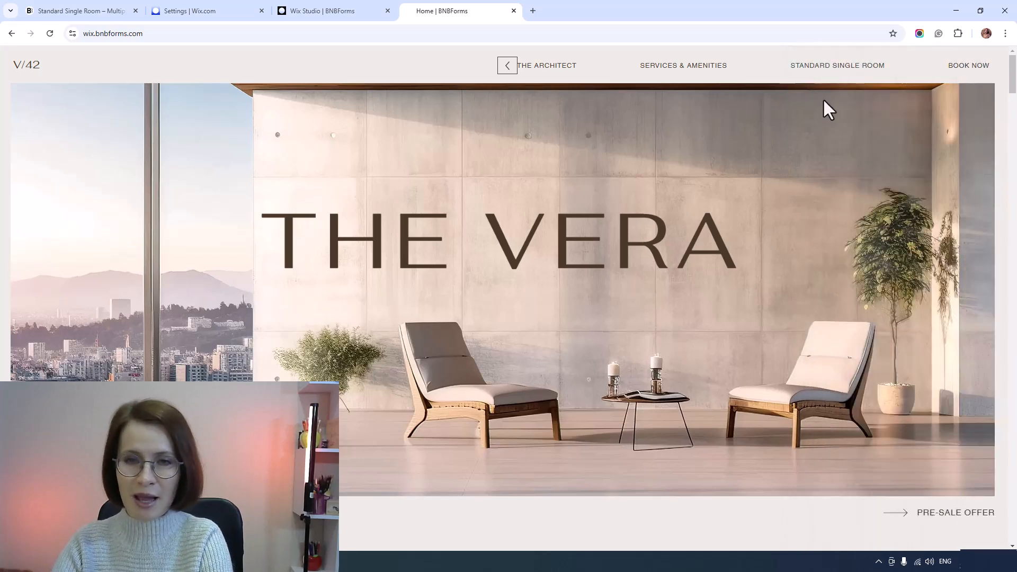
left_click(837, 73)
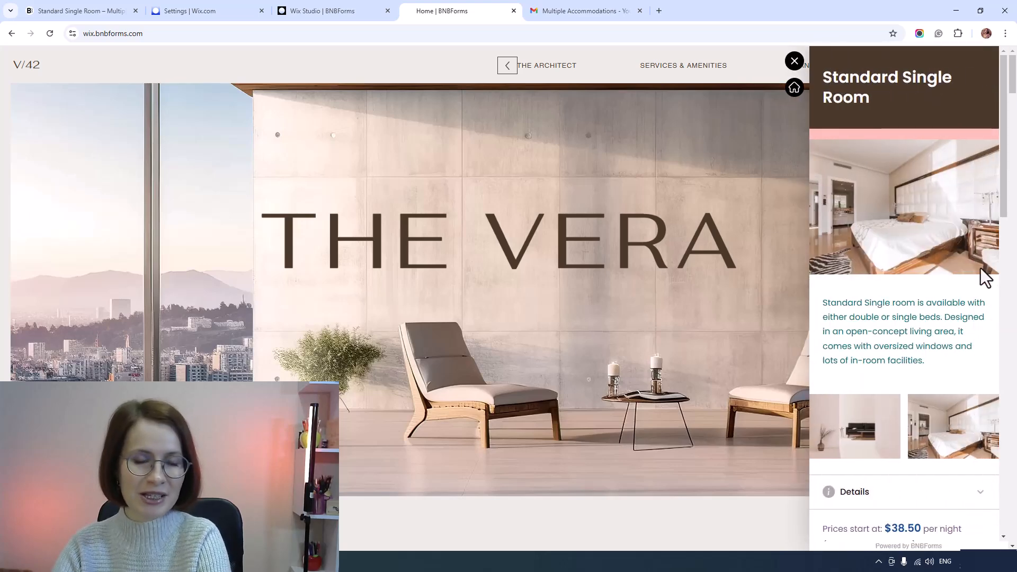
scroll(982, 270, "down", 6)
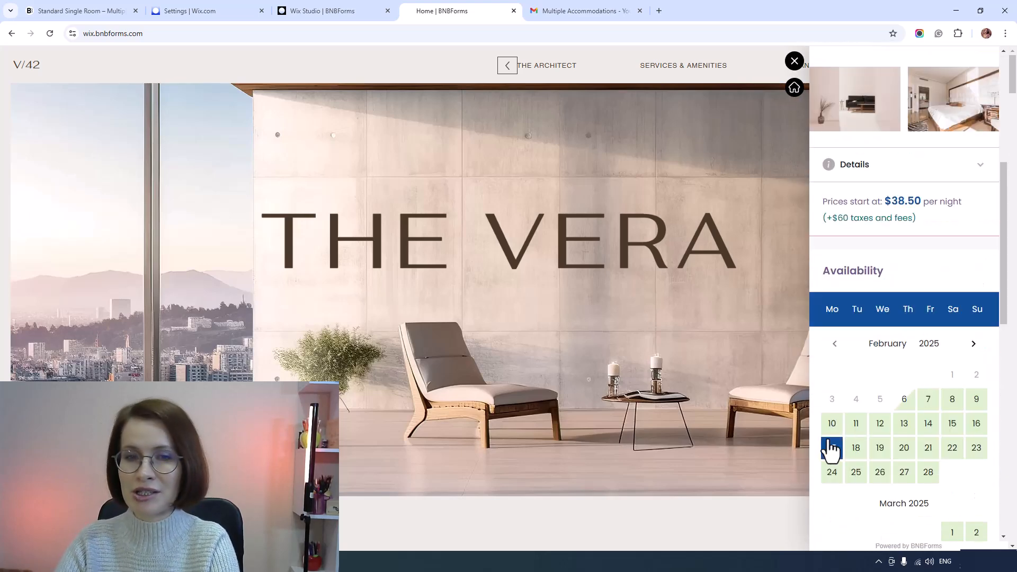
left_click(832, 427)
left_click(908, 432)
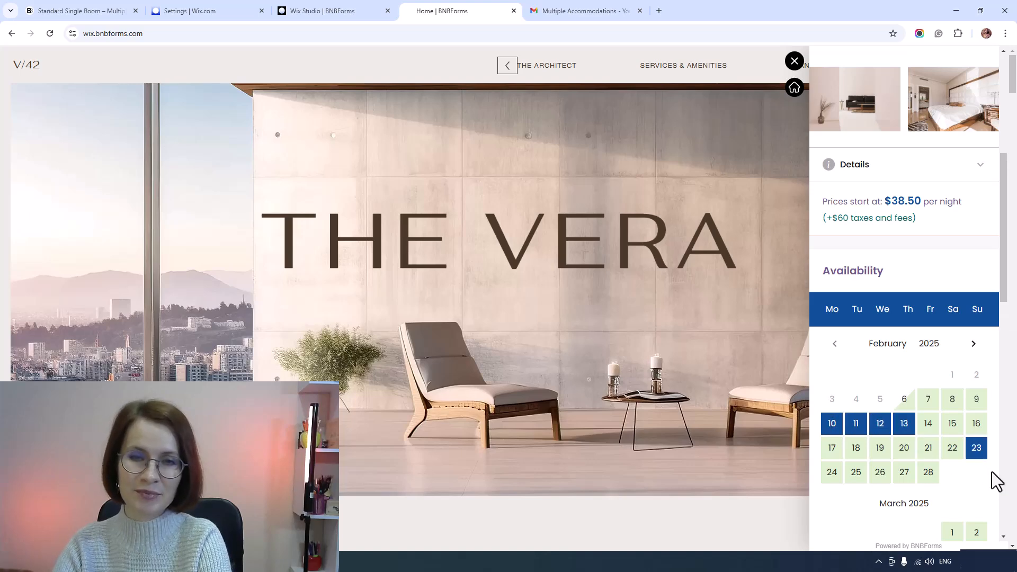
scroll(989, 466, "down", 14)
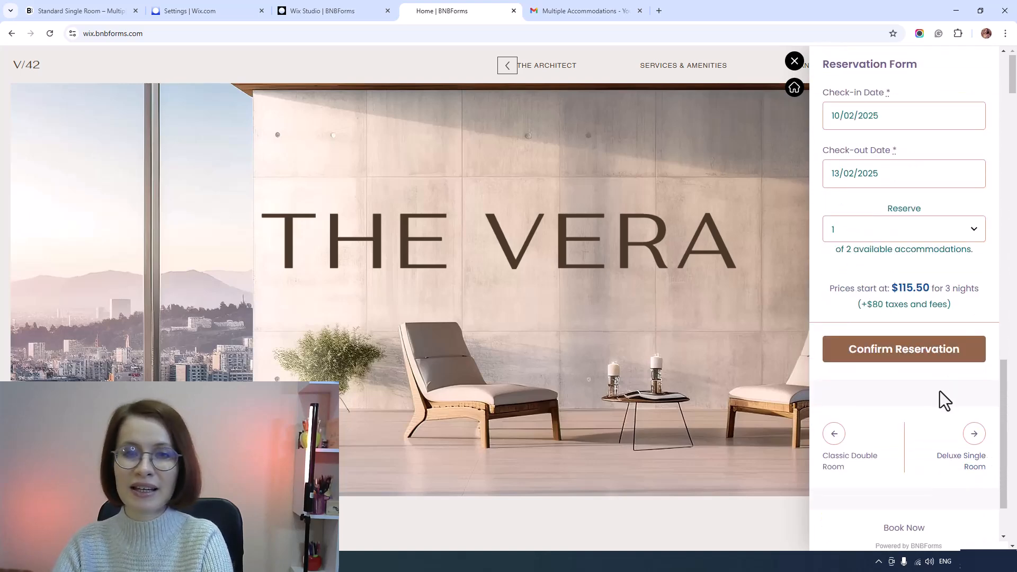
left_click(883, 357)
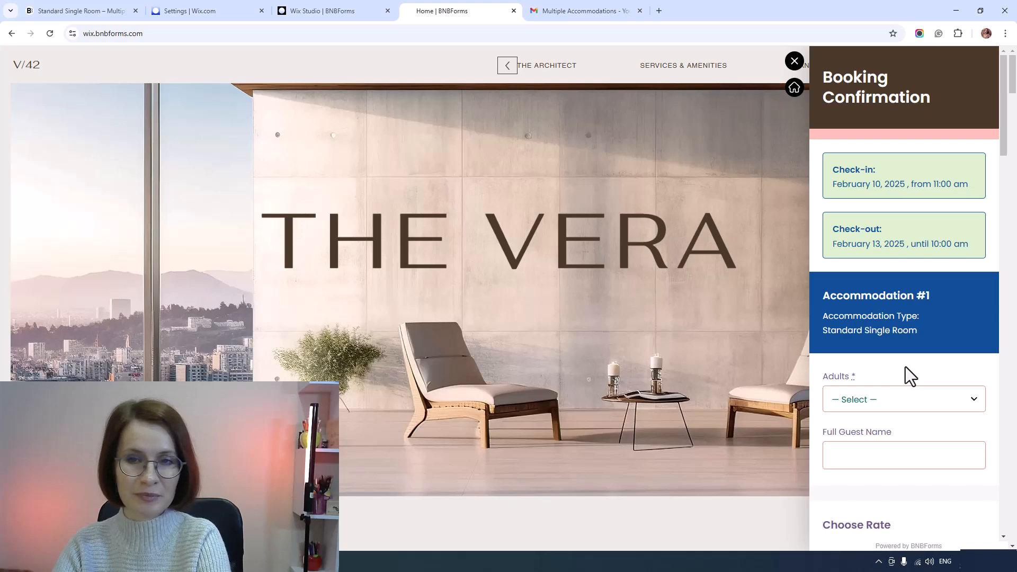
Set Adults to 2 and fill in the guest's full name for the Standard Single Room booking.
scroll(985, 373, "down", 4)
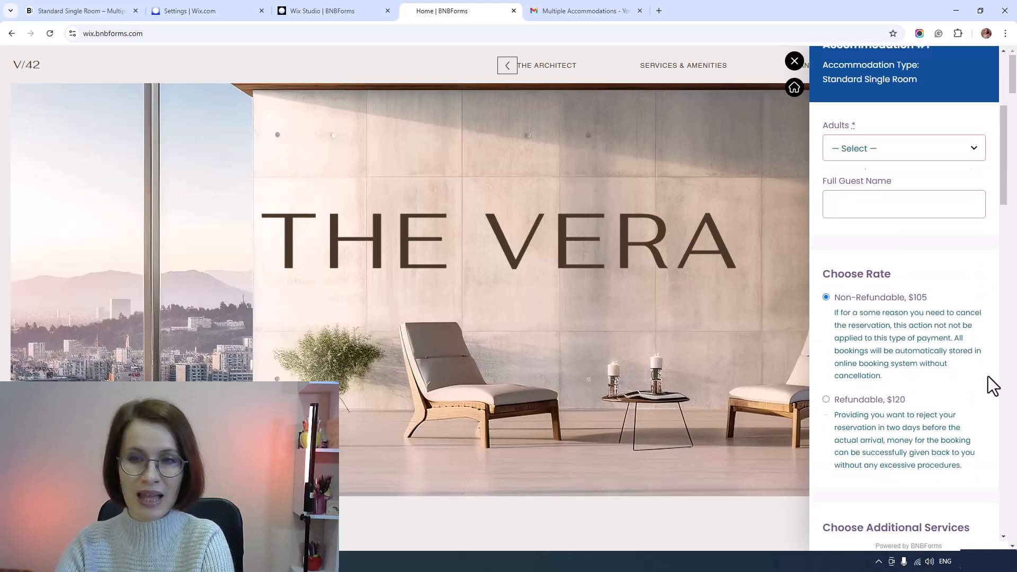
scroll(985, 371, "up", 2)
left_click(964, 301)
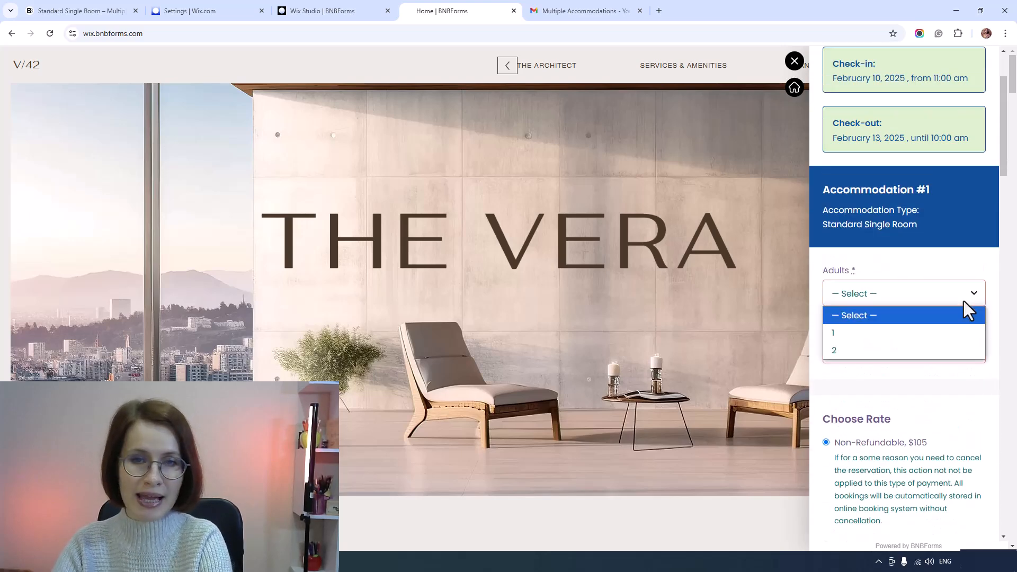
left_click(949, 347)
left_click(949, 347)
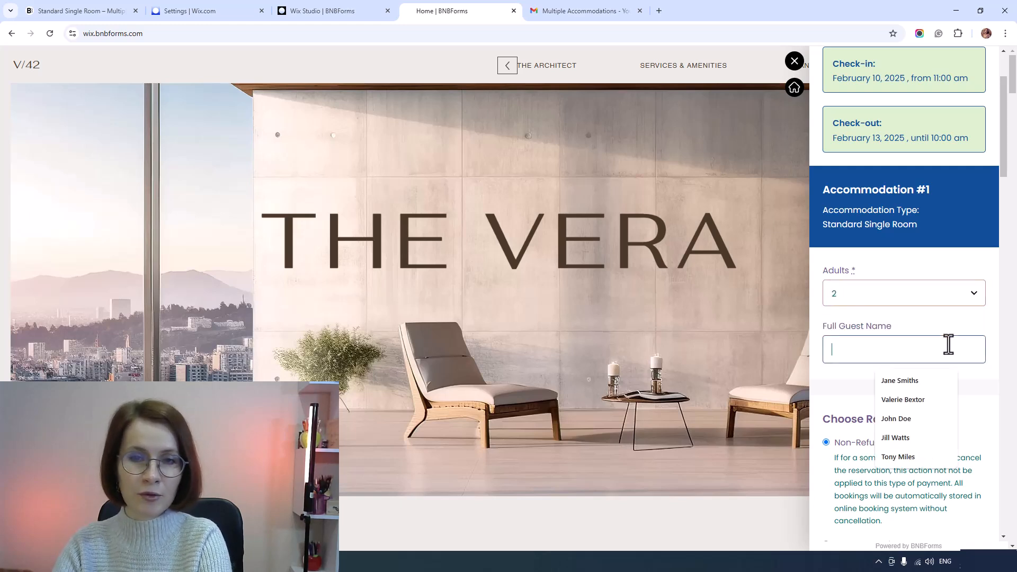
left_click(927, 403)
Add the Free Parking service to the Standard Single Room booking.
scroll(936, 409, "down", 3)
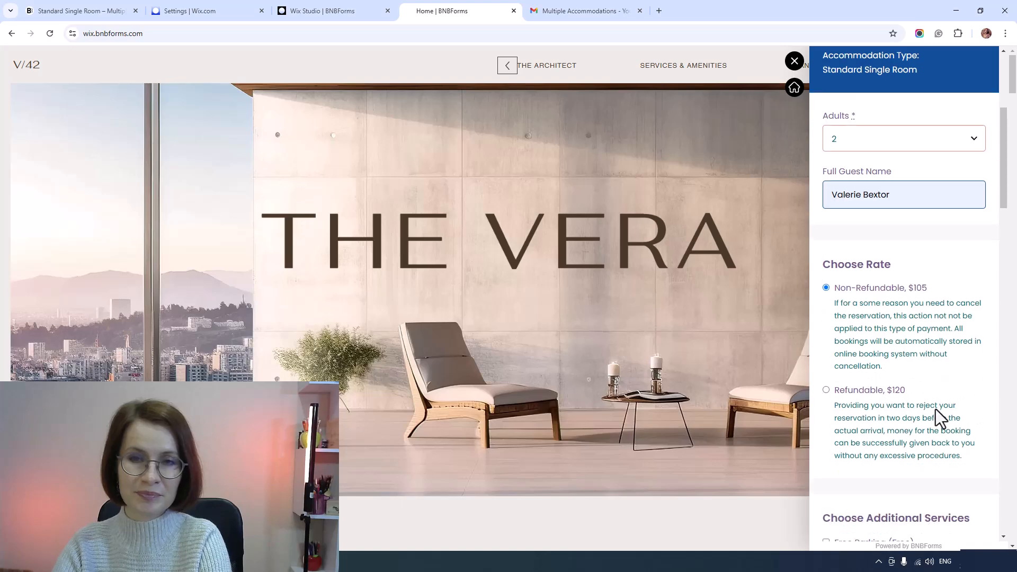
scroll(937, 409, "down", 2)
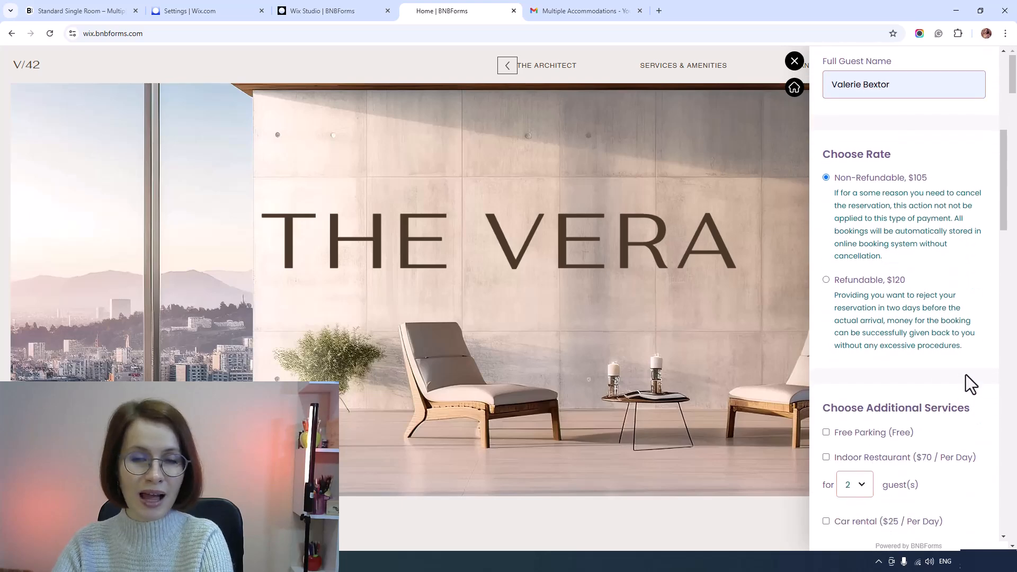
scroll(965, 374, "down", 4)
left_click(826, 220)
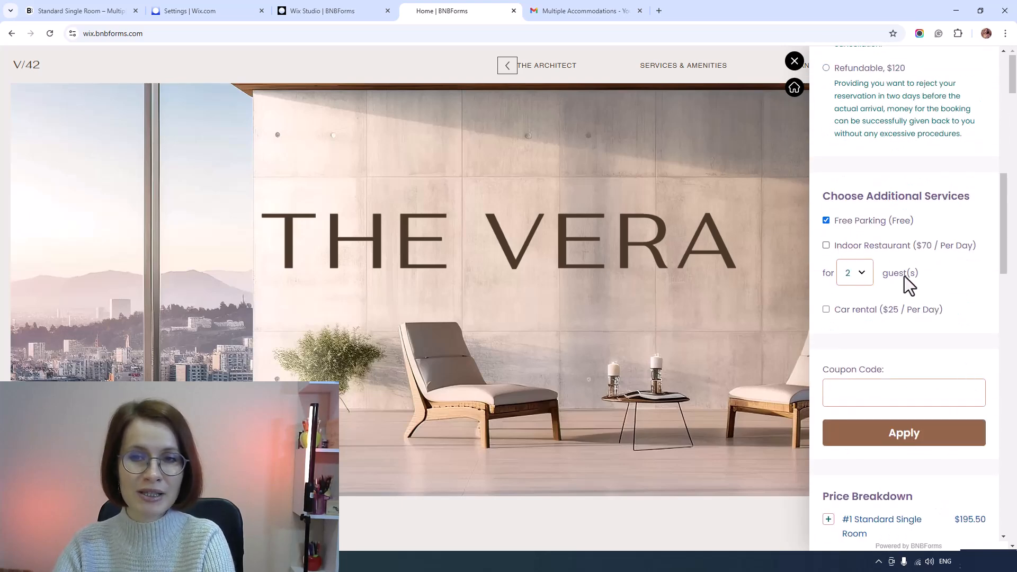
Fill in the customer's name, contact and address details under Your Information.
scroll(971, 356, "down", 6)
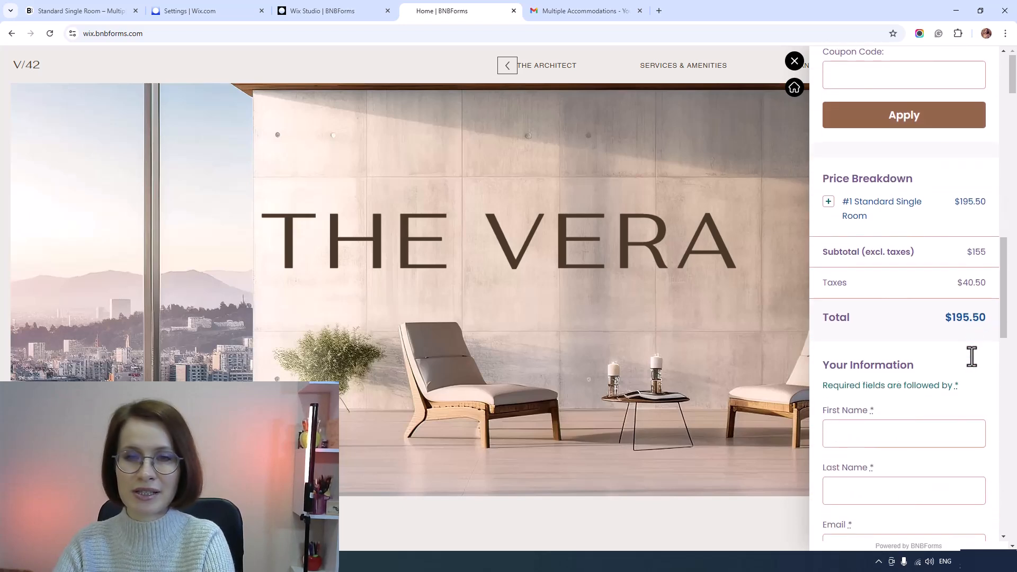
scroll(973, 357, "down", 3)
scroll(974, 357, "down", 2)
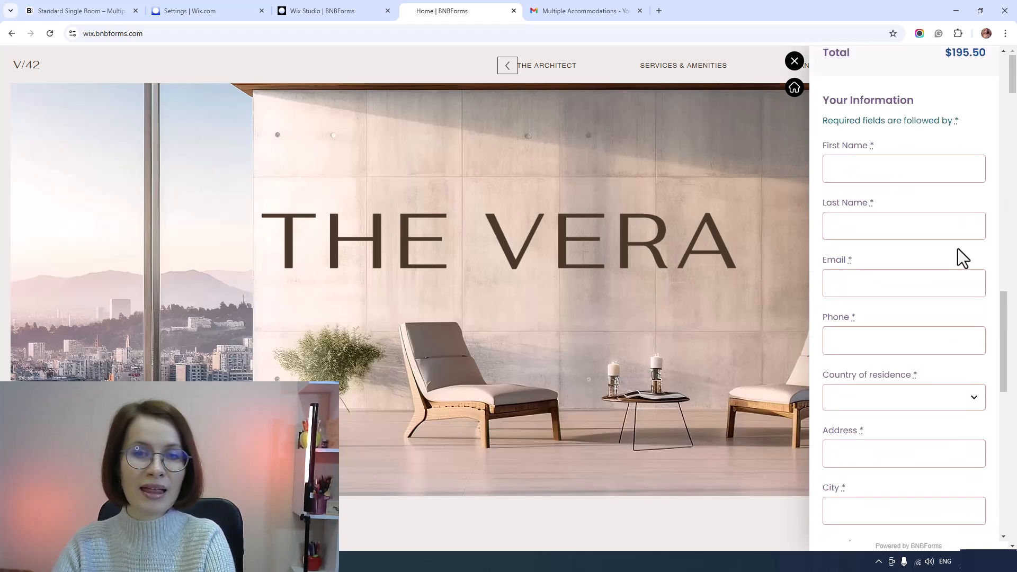
left_click(916, 171)
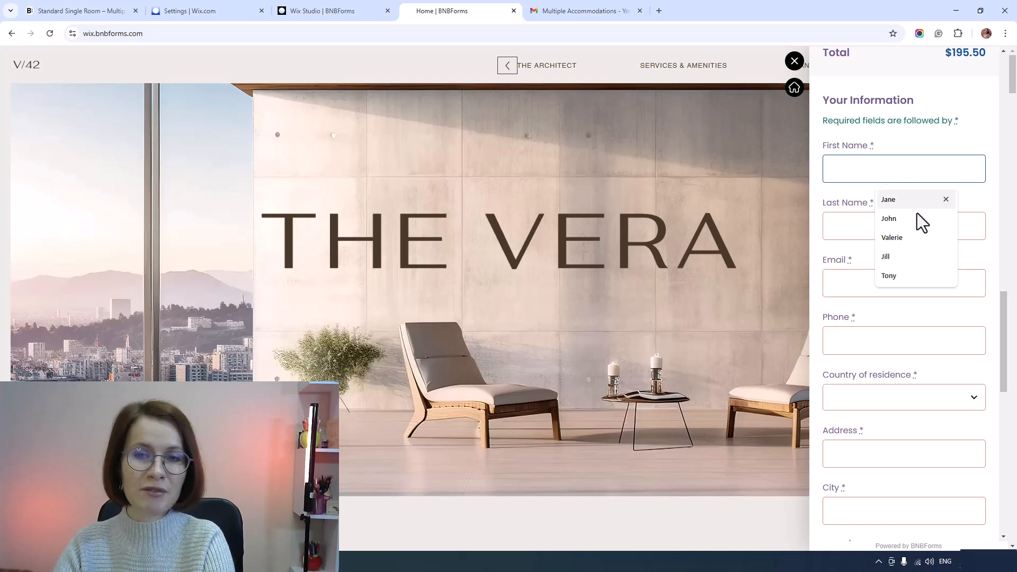
left_click(914, 237)
left_click(903, 222)
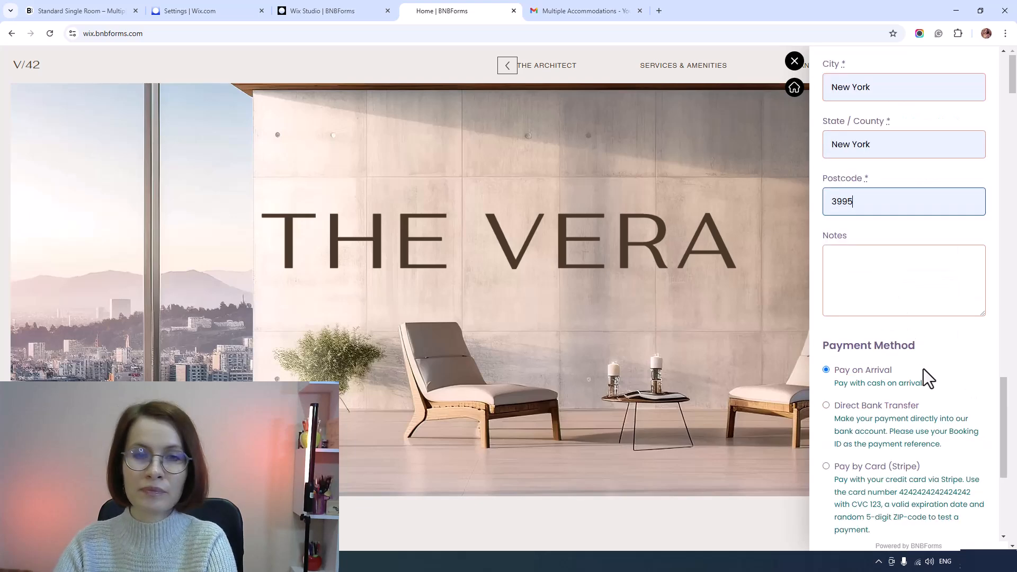
Accept the terms and conditions and book the room with Pay on Arrival, declining to save the address in the browser.
scroll(927, 379, "down", 5)
left_click(827, 317)
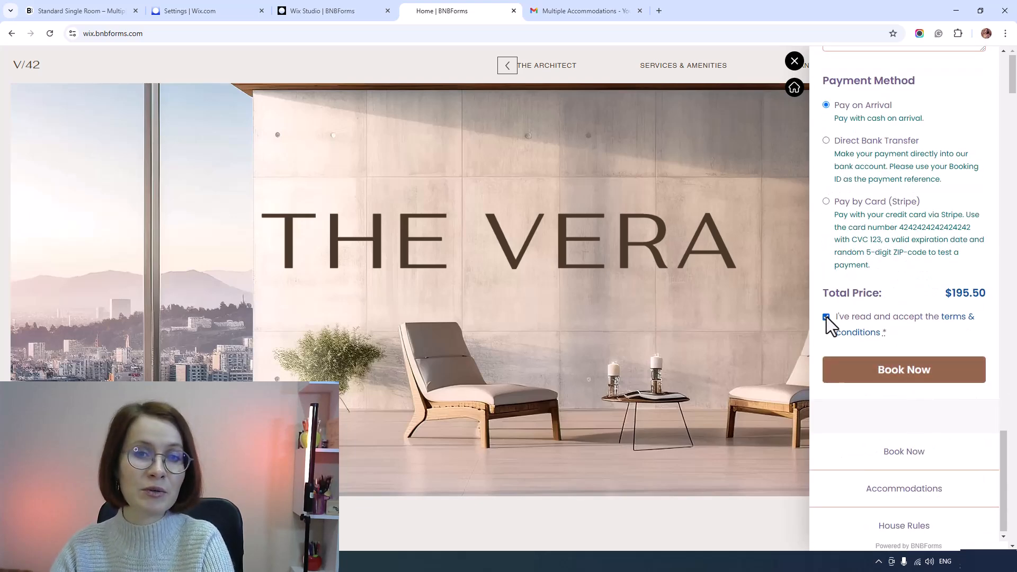
left_click(907, 381)
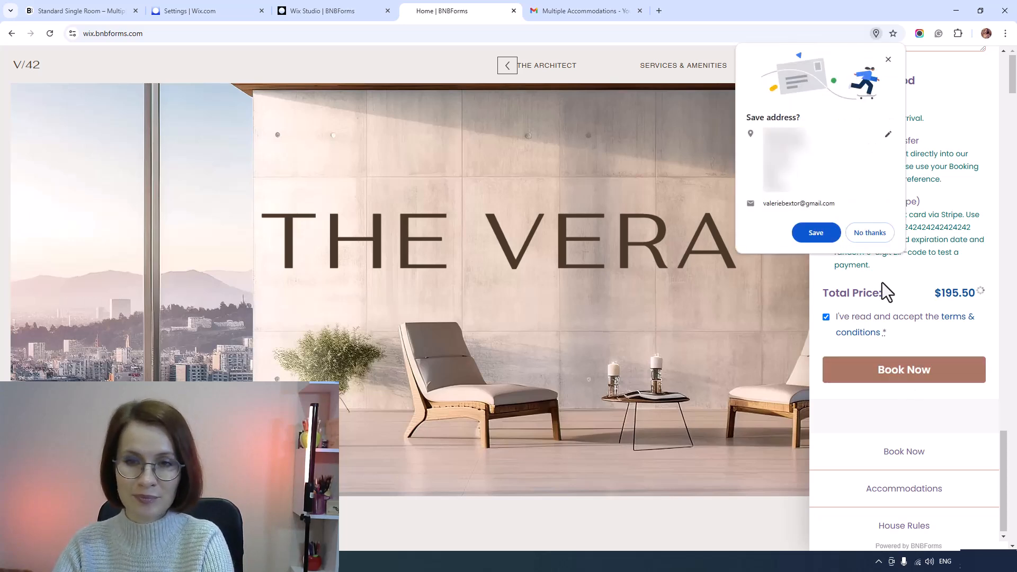
left_click(874, 234)
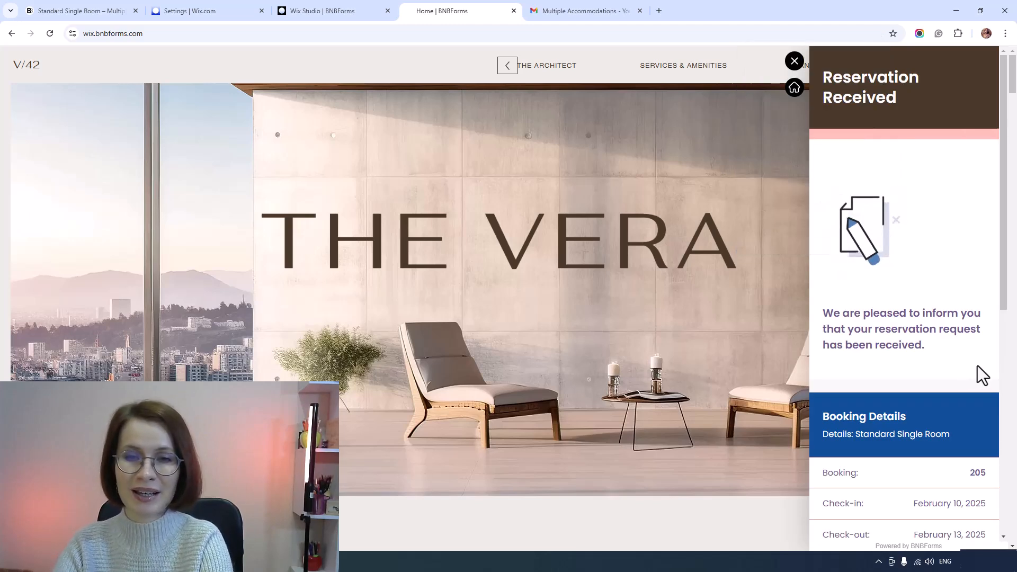
scroll(978, 366, "down", 4)
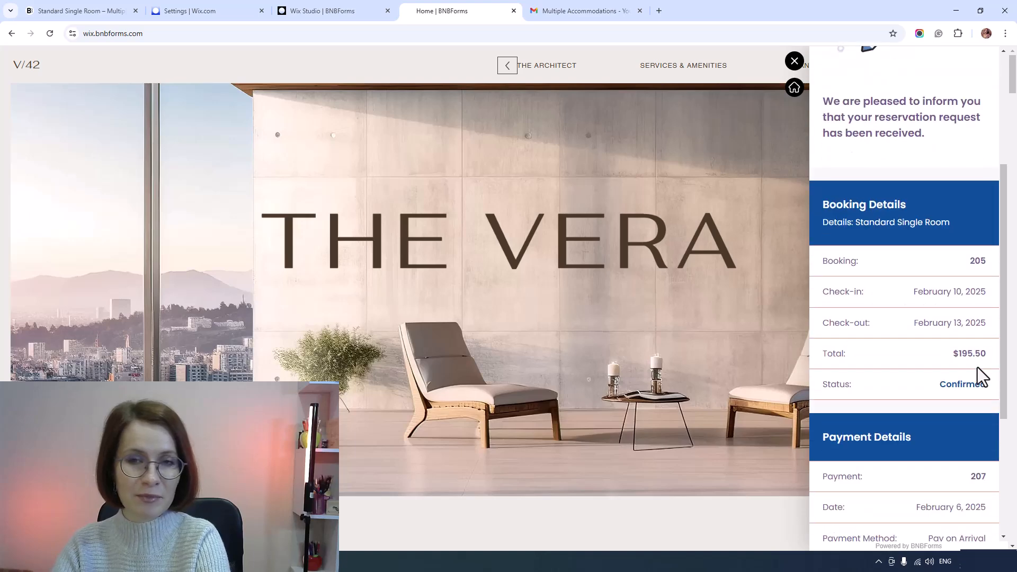
scroll(978, 367, "down", 3)
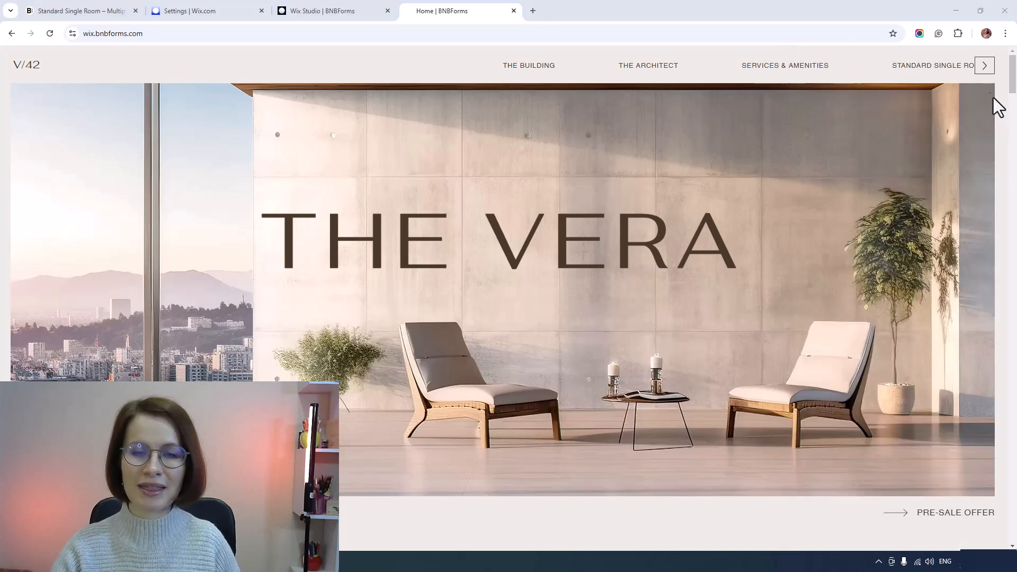
Open BOOK NOW from the header menu and search for accommodation from 17/02/2025 to 18/02/2025 for 2 adults.
left_click(984, 65)
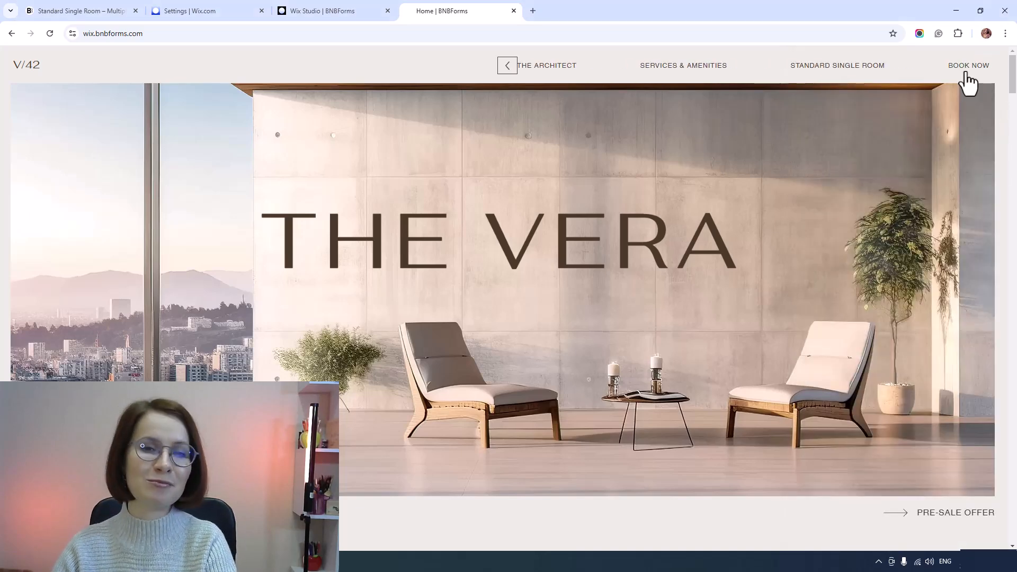
left_click(965, 79)
left_click(941, 248)
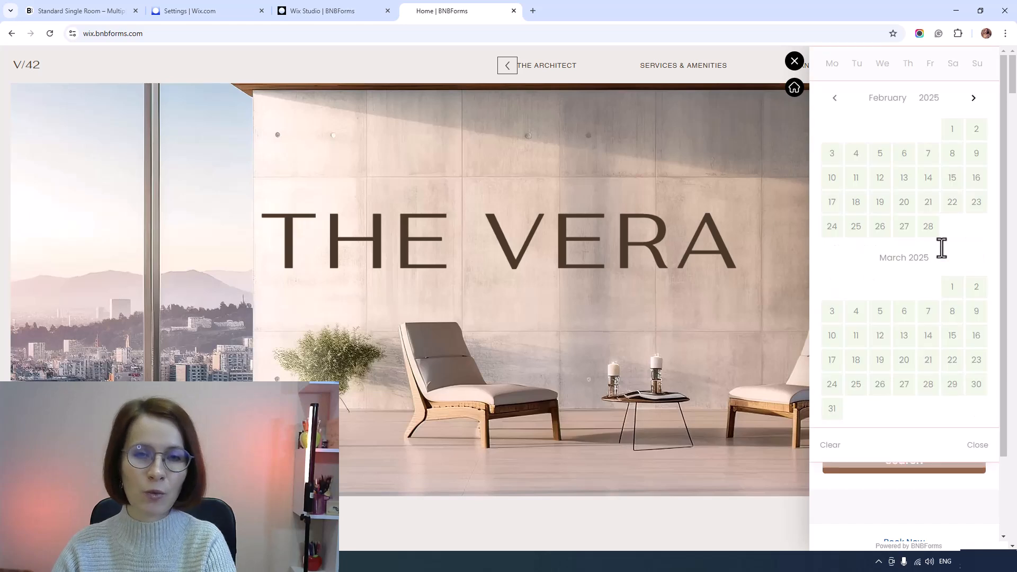
left_click(833, 203)
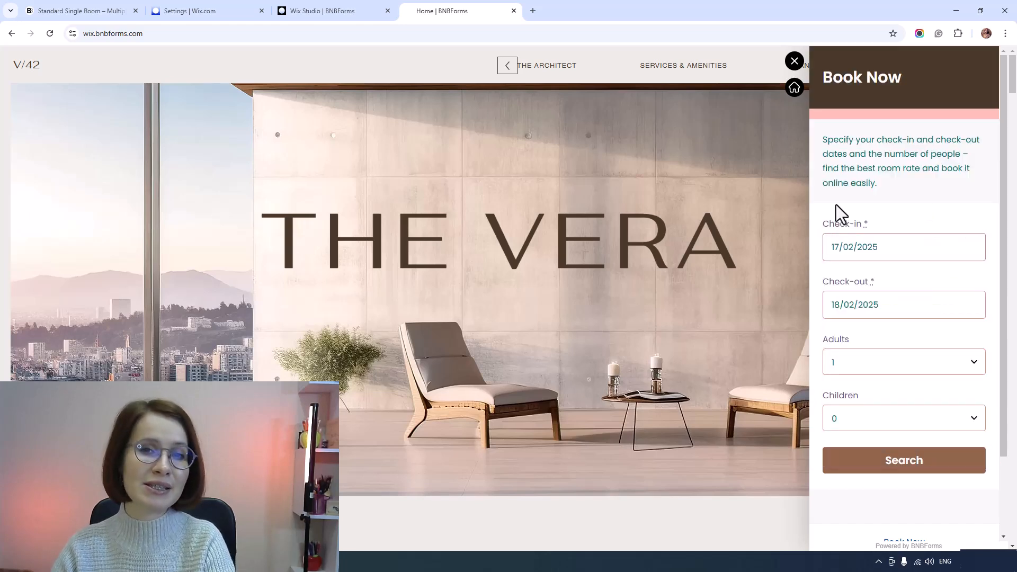
left_click(978, 367)
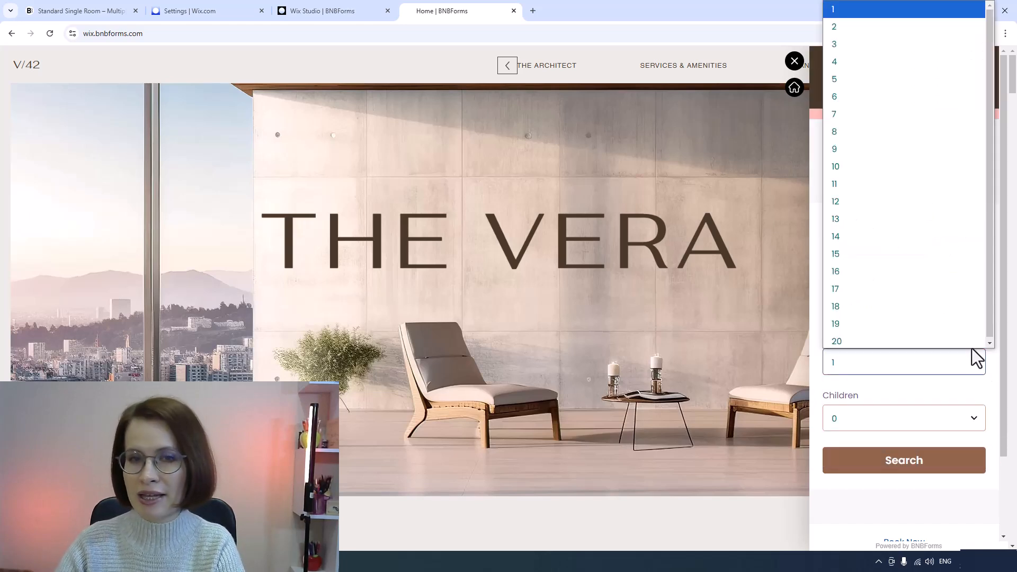
left_click(865, 27)
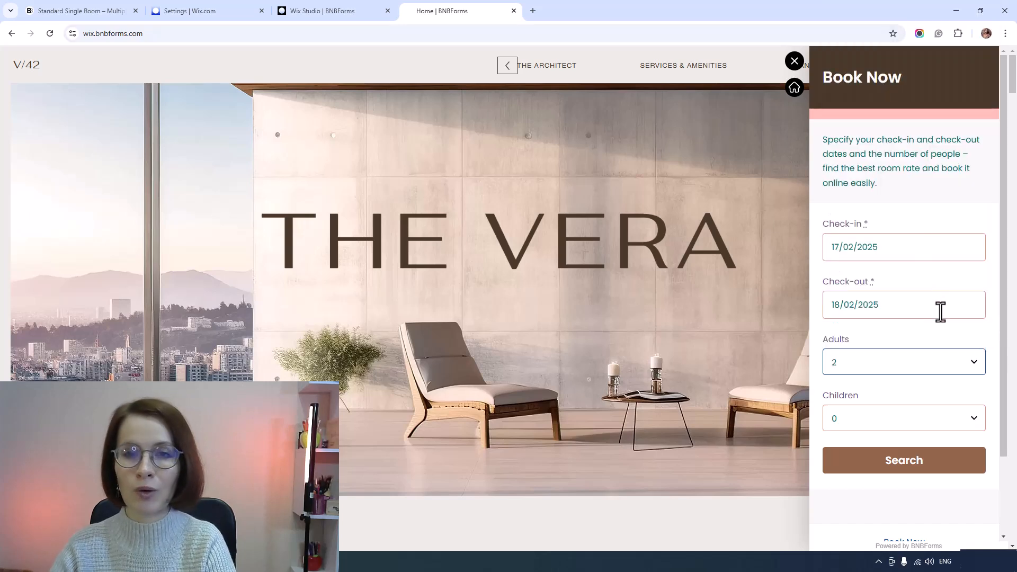
left_click(909, 469)
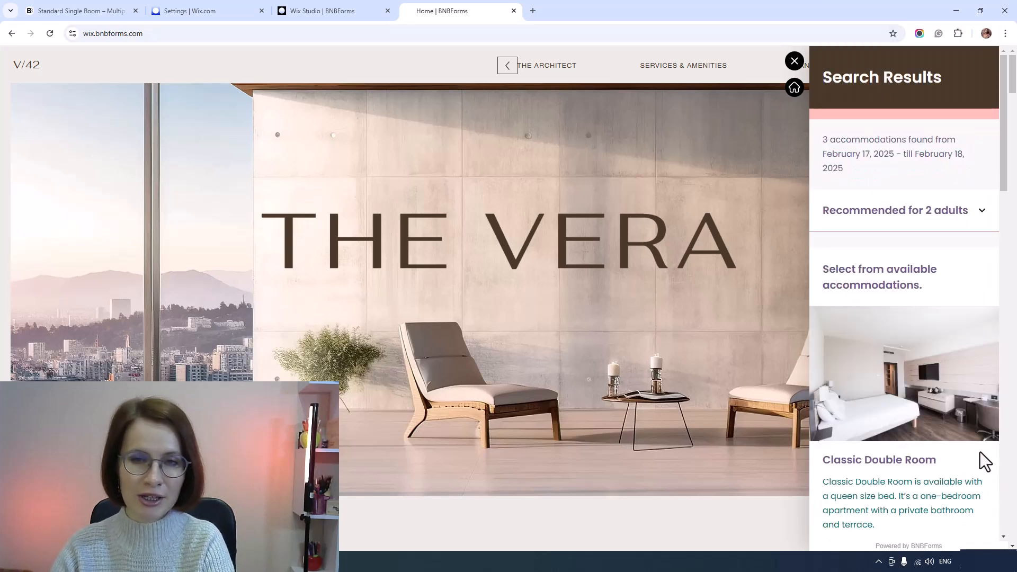
Open the Classic Double Room from the search results and examine its availability calendar.
scroll(975, 453, "down", 3)
scroll(980, 461, "down", 3)
left_click(911, 466)
scroll(987, 368, "down", 3)
scroll(987, 378, "down", 6)
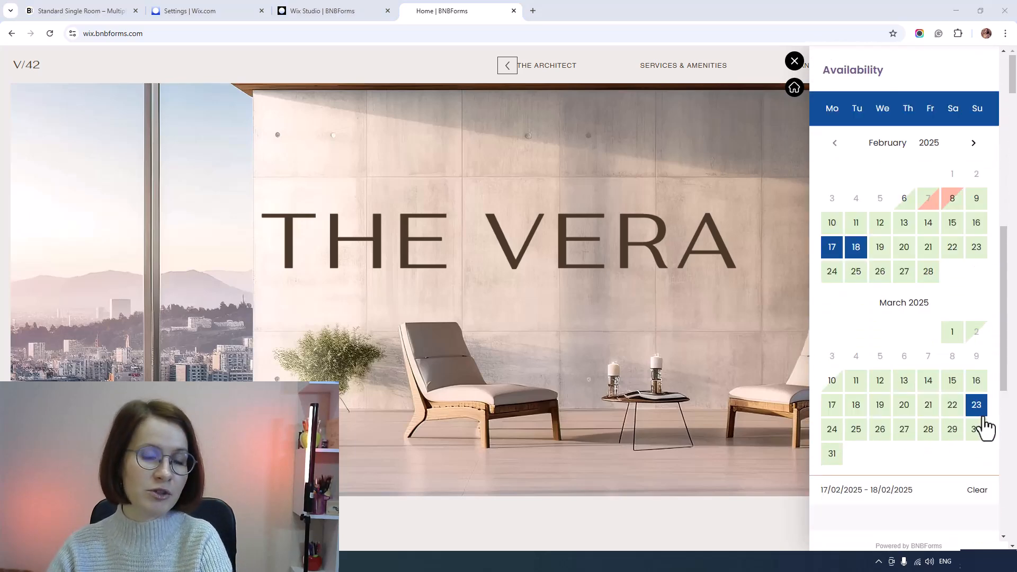
Check the Classic Double Room's availability for the selected dates and confirm the reservation.
scroll(985, 424, "down", 3)
scroll(984, 422, "down", 4)
left_click(917, 343)
scroll(995, 360, "down", 2)
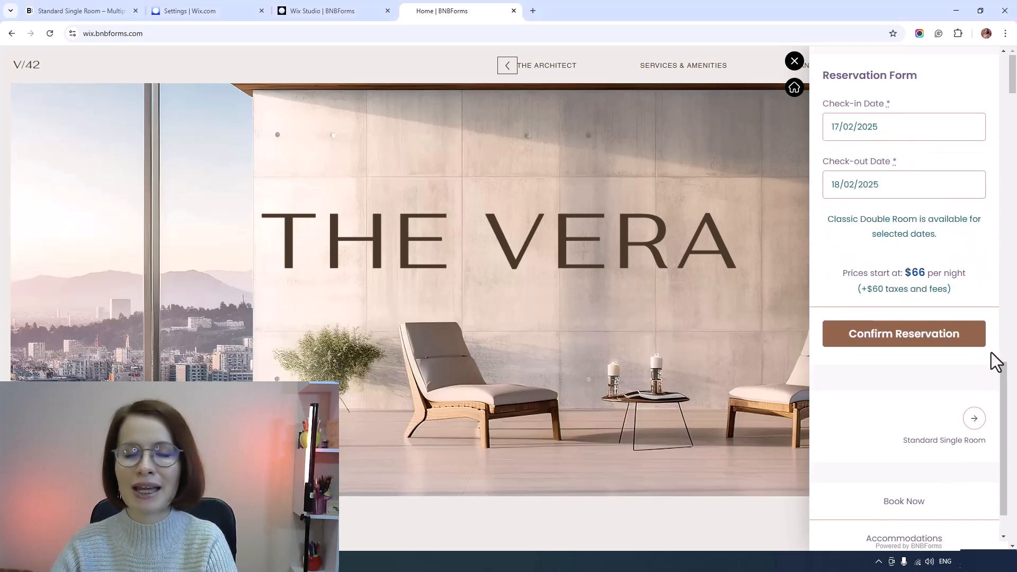
scroll(992, 359, "down", 1)
left_click(907, 290)
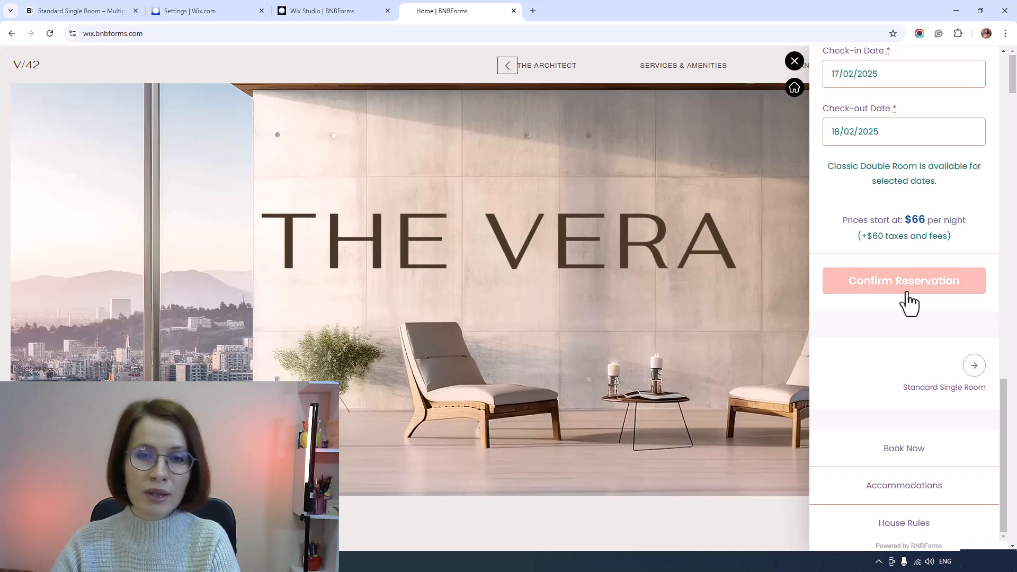
Set Adults to 2 and fill in the guest's full name for the Classic Double Room booking.
scroll(983, 315, "down", 2)
left_click(977, 299)
left_click(981, 351)
scroll(981, 396, "down", 5)
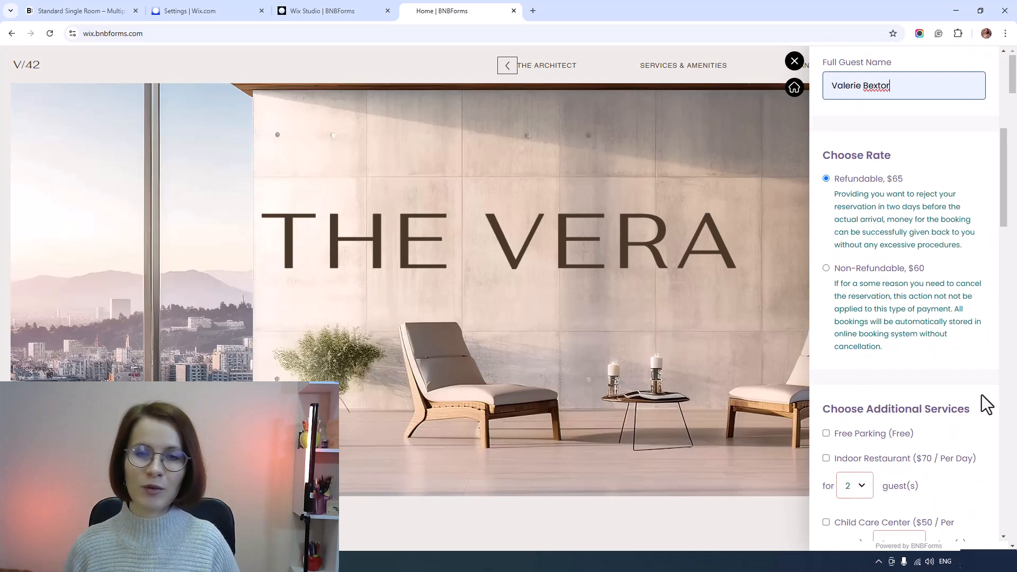
Choose the Non-Refundable rate and add the Car rental service to the Classic Double Room booking.
left_click(826, 267)
scroll(949, 371, "down", 4)
scroll(959, 387, "down", 6)
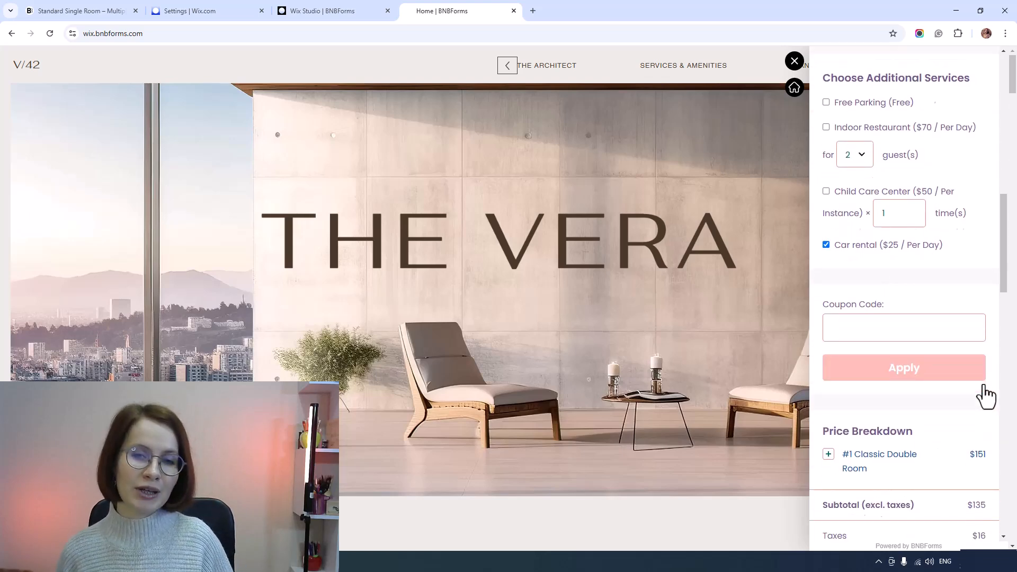
Expand the Classic Double Room's price breakdown and examine its charges and taxes.
left_click(843, 260)
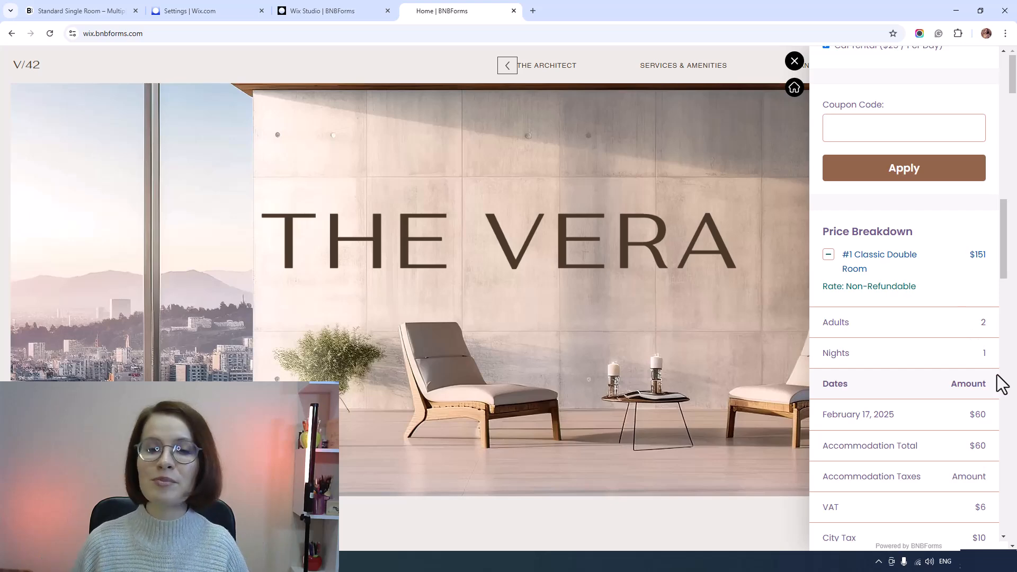
scroll(987, 371, "down", 5)
Choose Pay by Card (Stripe) with the card details filled in, and book after accepting the terms, without saving the card.
scroll(958, 348, "down", 15)
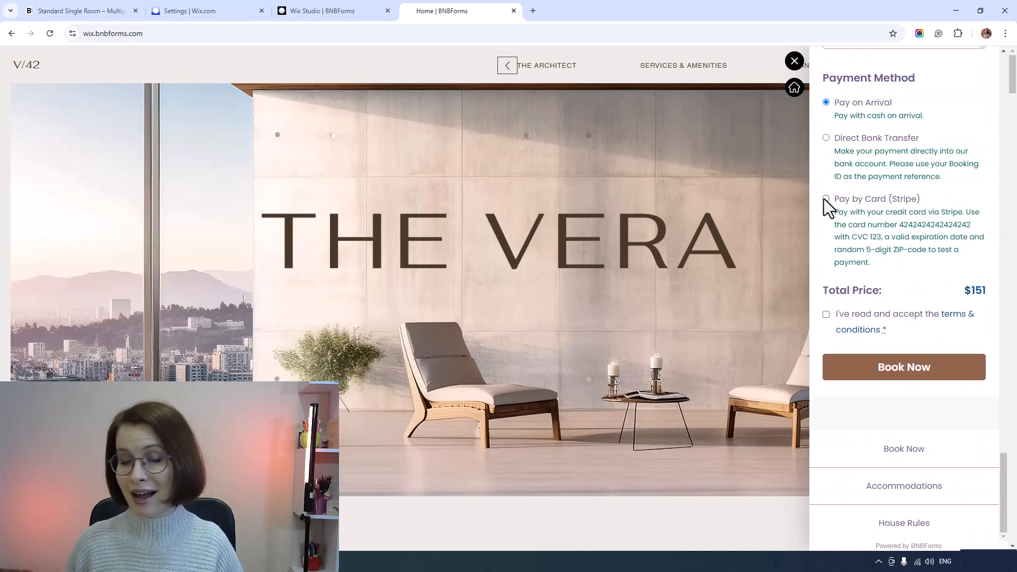
left_click(826, 199)
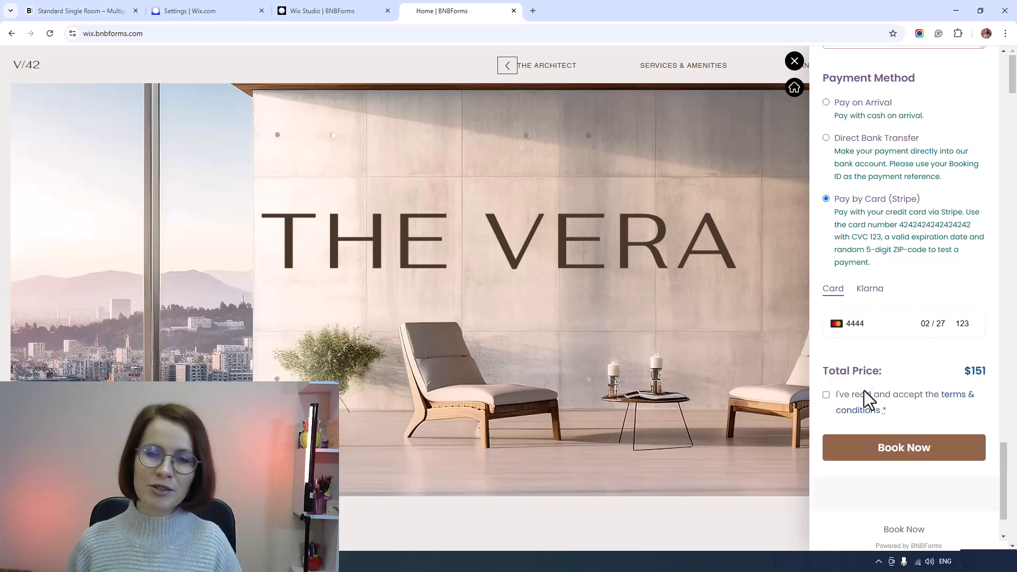
left_click(826, 394)
left_click(900, 459)
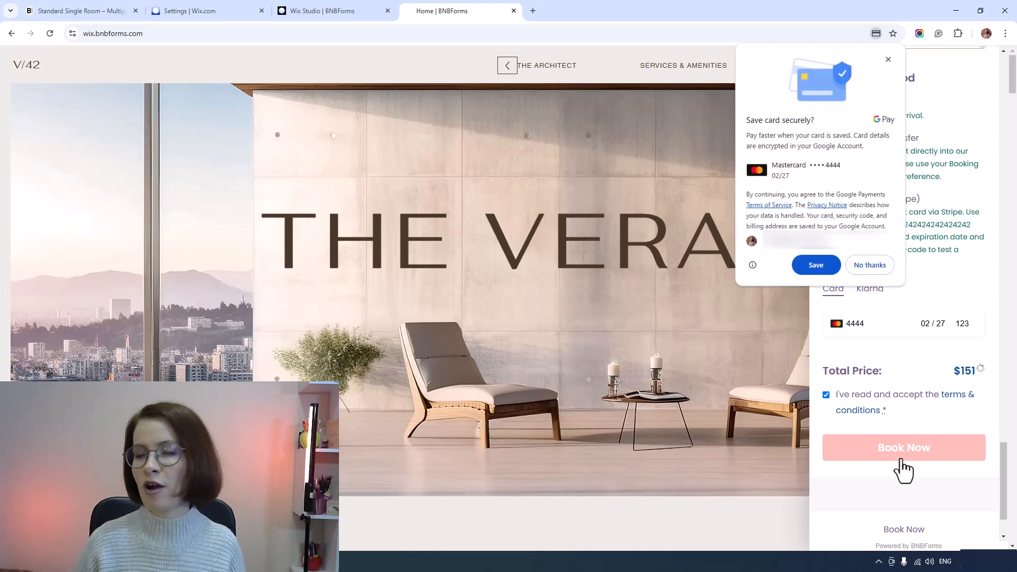
left_click(869, 263)
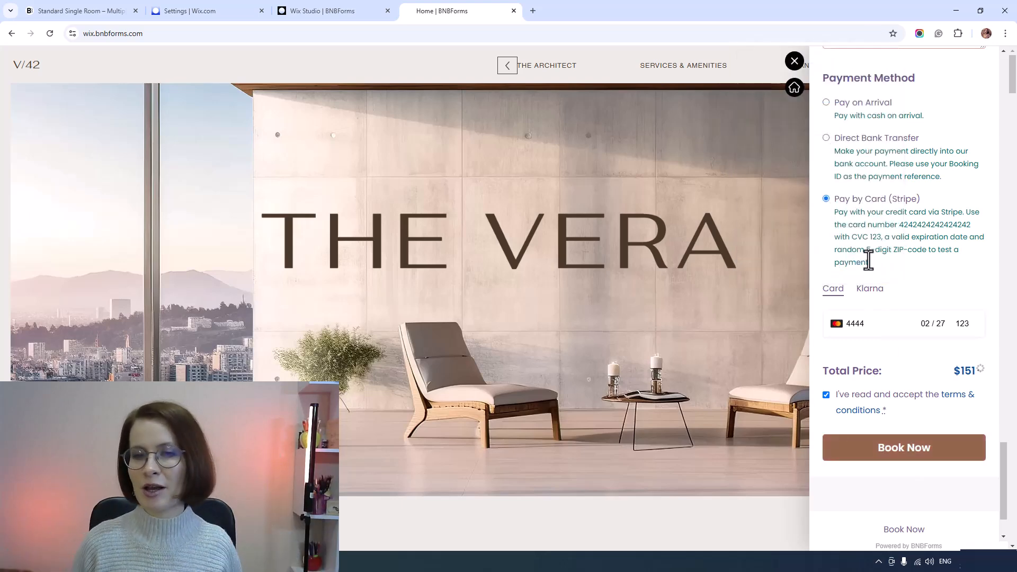
Examine the booking and payment details of the Classic Double Room reservation.
scroll(981, 395, "down", 3)
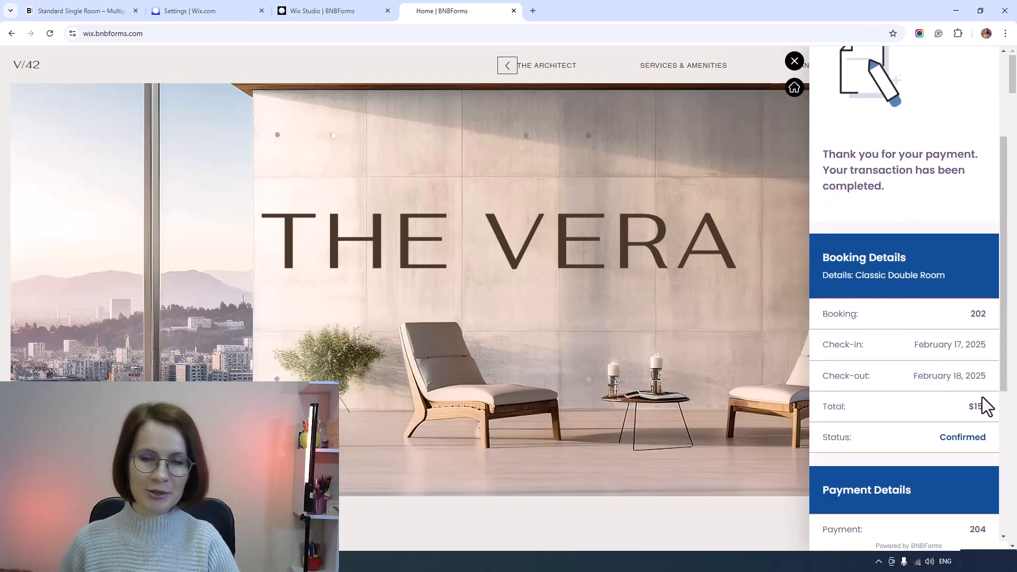
scroll(982, 397, "down", 2)
scroll(982, 396, "down", 3)
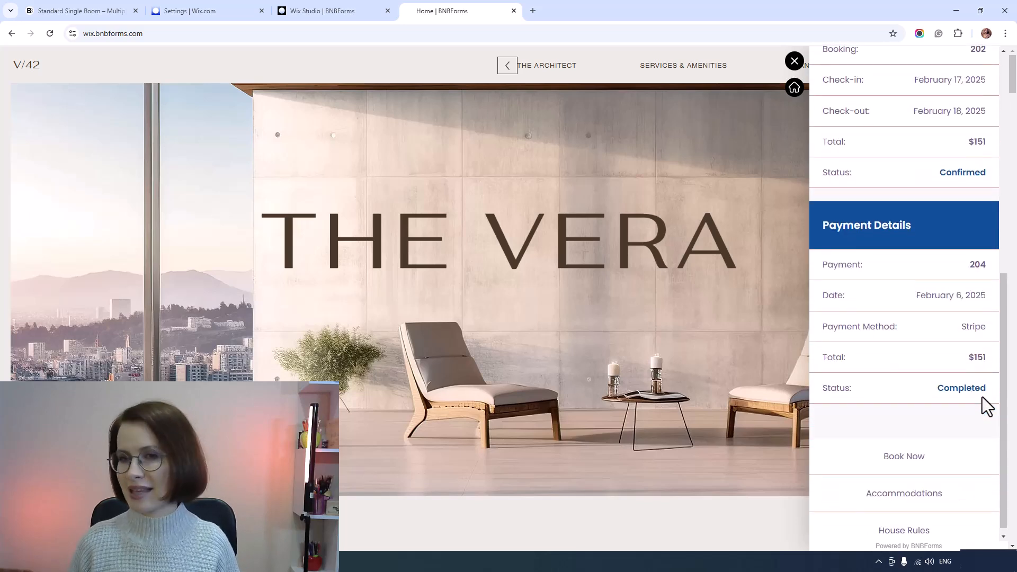